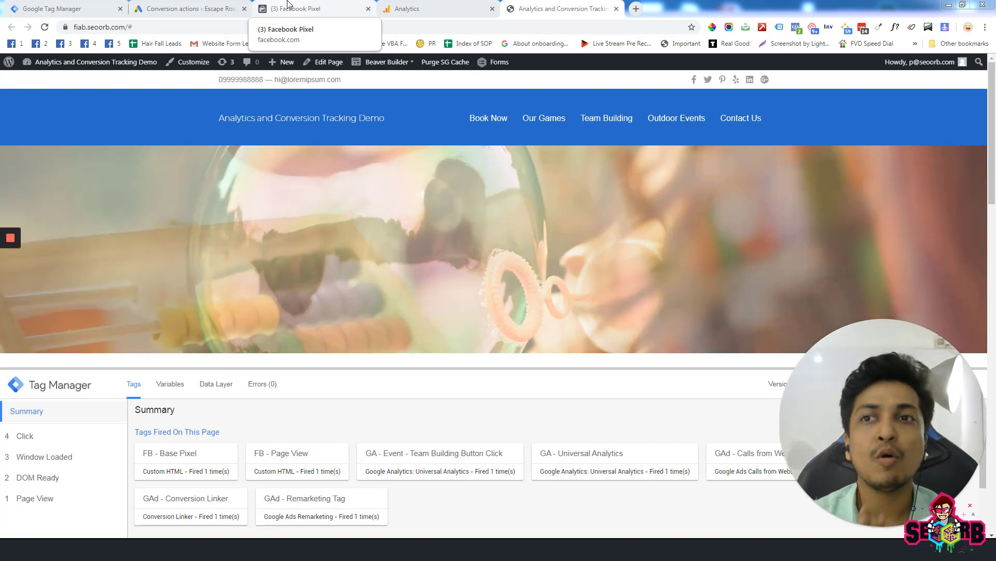
Switch to Facebook Events Manager and open the existing pixel's overview from the Pixels data sources.
{"action": "left_click", "coordinate": [288, 5]}
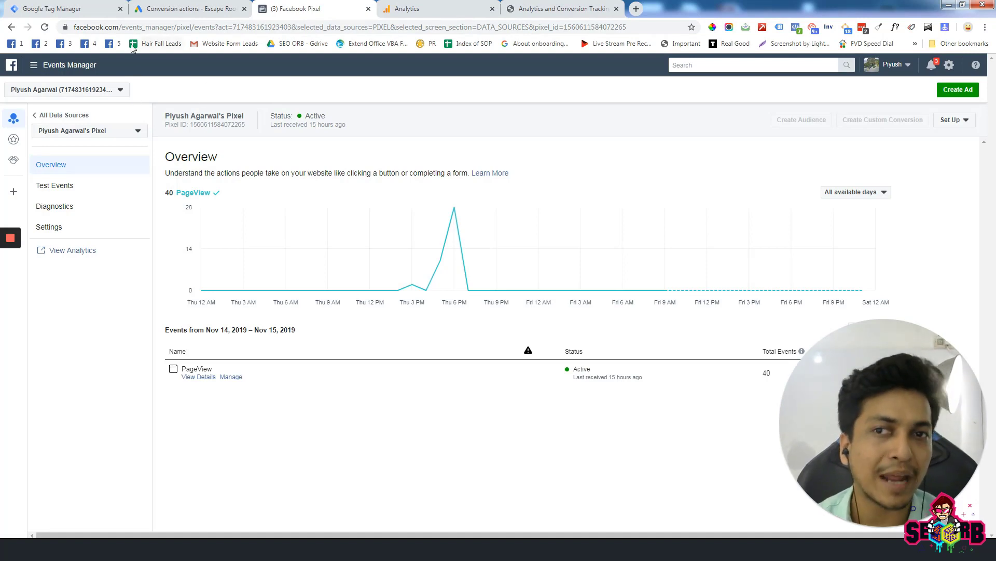
{"action": "left_click", "coordinate": [88, 71]}
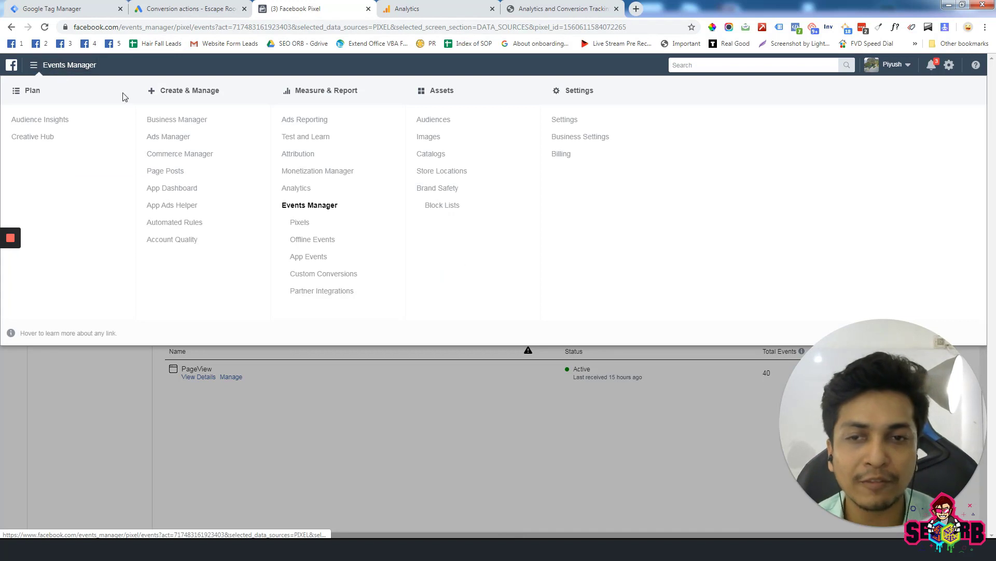
{"action": "left_click", "coordinate": [301, 221]}
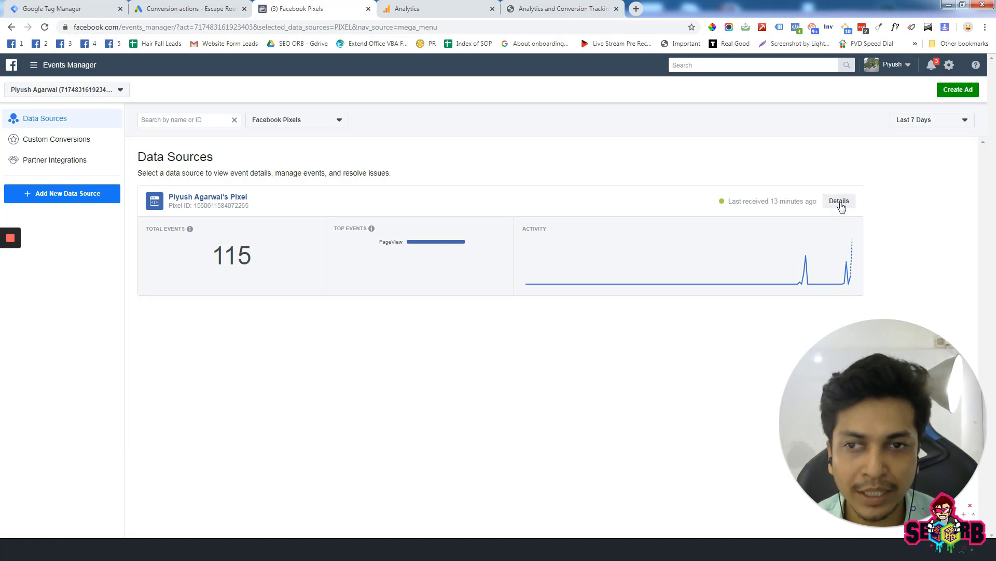
{"action": "left_click", "coordinate": [228, 197]}
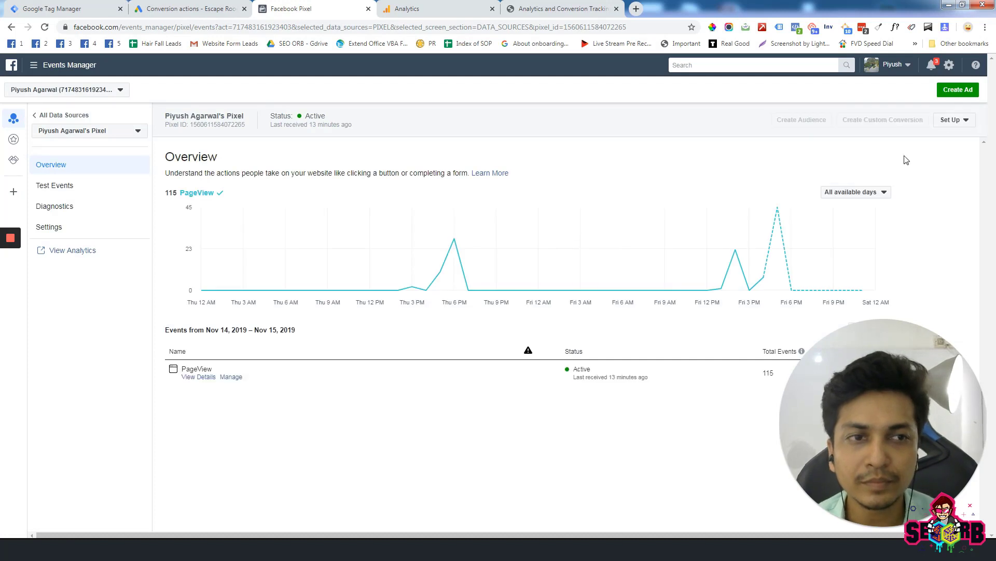
Set up new events for the pixel by manually adding event code, and review the Ecommerce and Retail event list.
{"action": "left_click", "coordinate": [955, 123]}
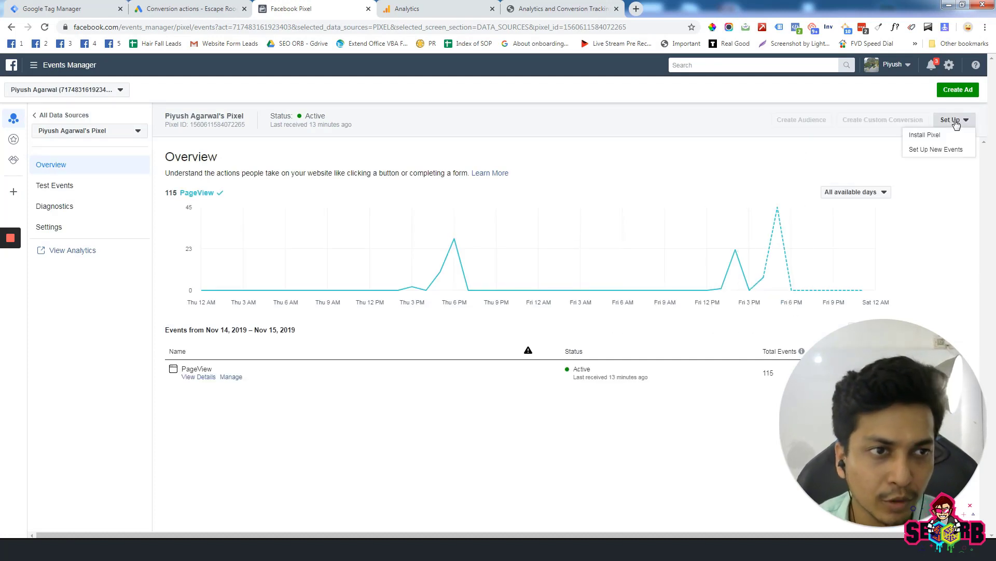
{"action": "left_click", "coordinate": [945, 149]}
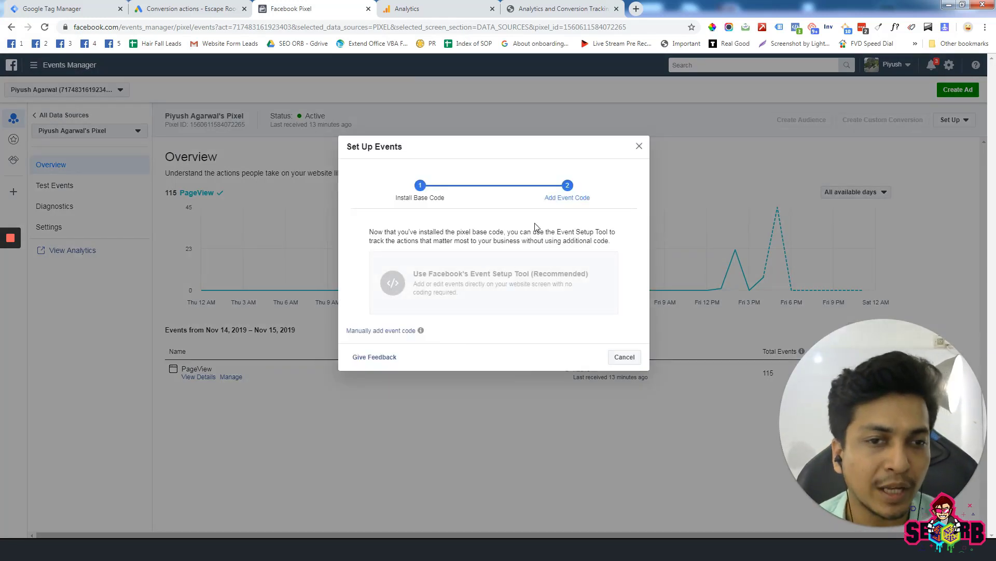
{"action": "left_click", "coordinate": [397, 331]}
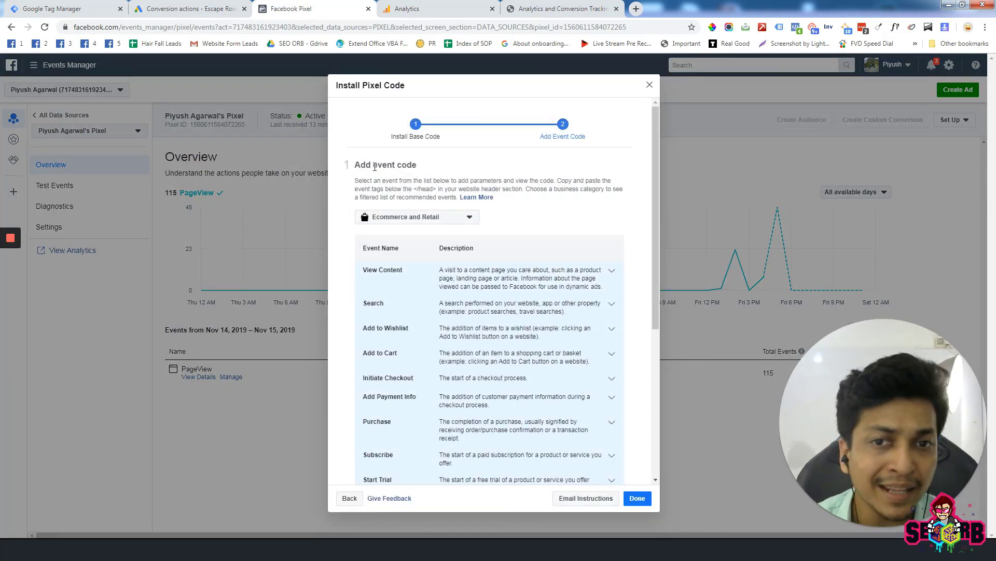
{"action": "scroll", "coordinate": [529, 207], "scroll_direction": "down", "scroll_amount": 2}
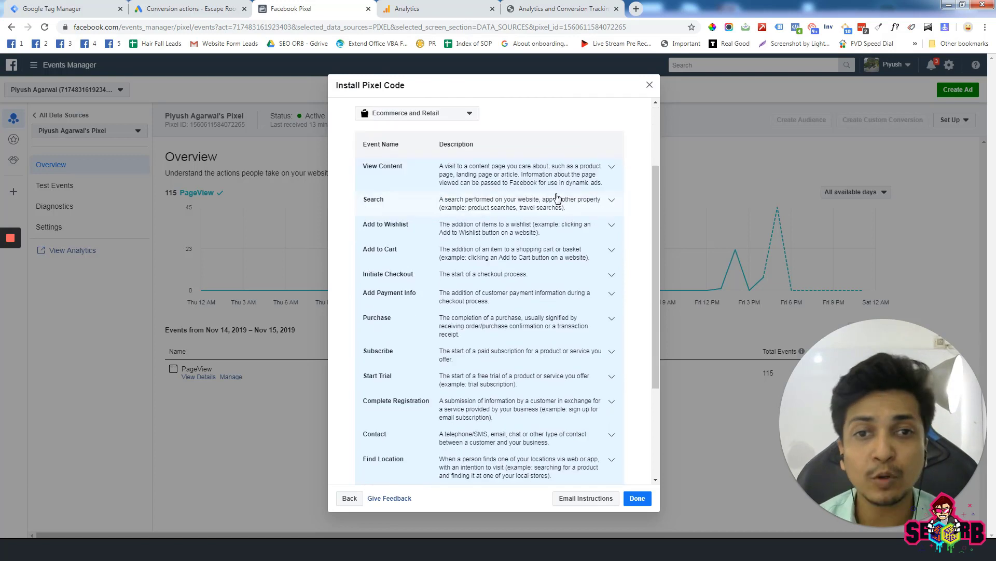
{"action": "scroll", "coordinate": [561, 190], "scroll_direction": "down", "scroll_amount": 1}
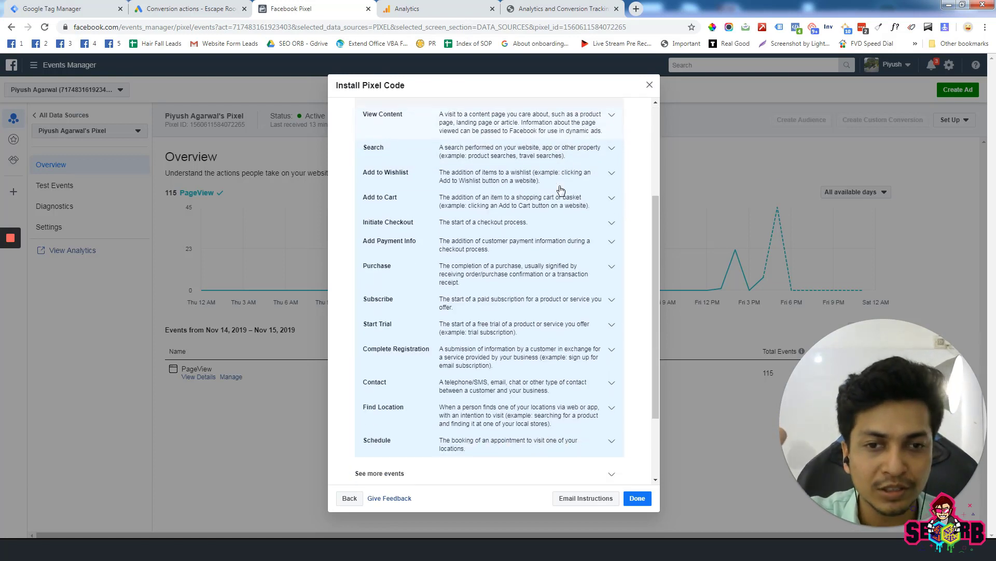
{"action": "scroll", "coordinate": [542, 250], "scroll_direction": "up", "scroll_amount": 1}
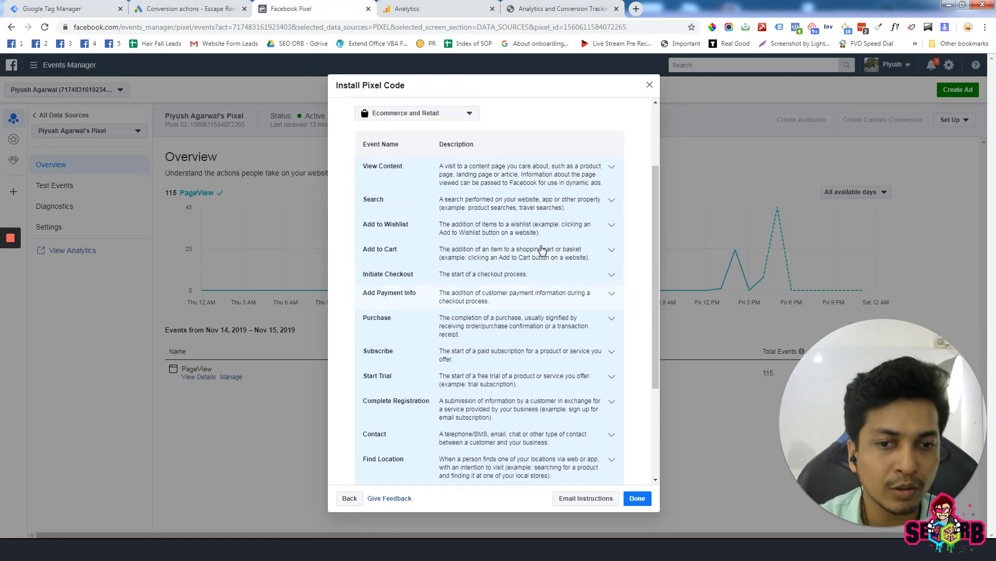
{"action": "scroll", "coordinate": [542, 249], "scroll_direction": "down", "scroll_amount": 1}
{"action": "scroll", "coordinate": [542, 249], "scroll_direction": "up", "scroll_amount": 1}
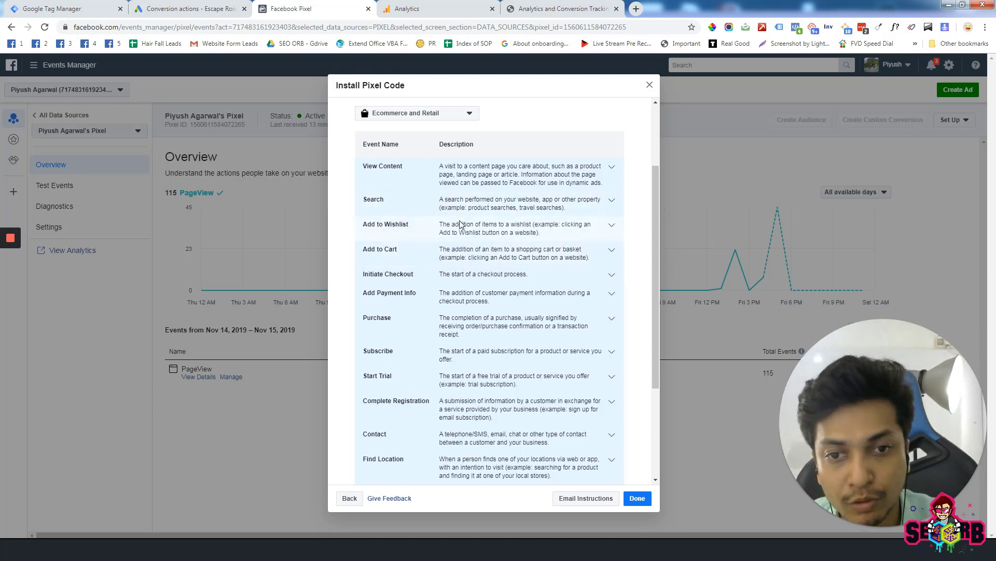
Expand the Purchase event, turn off Send Event Parameters, and copy its page-load event code.
{"action": "left_click", "coordinate": [483, 326]}
{"action": "scroll", "coordinate": [483, 325], "scroll_direction": "down", "scroll_amount": 3}
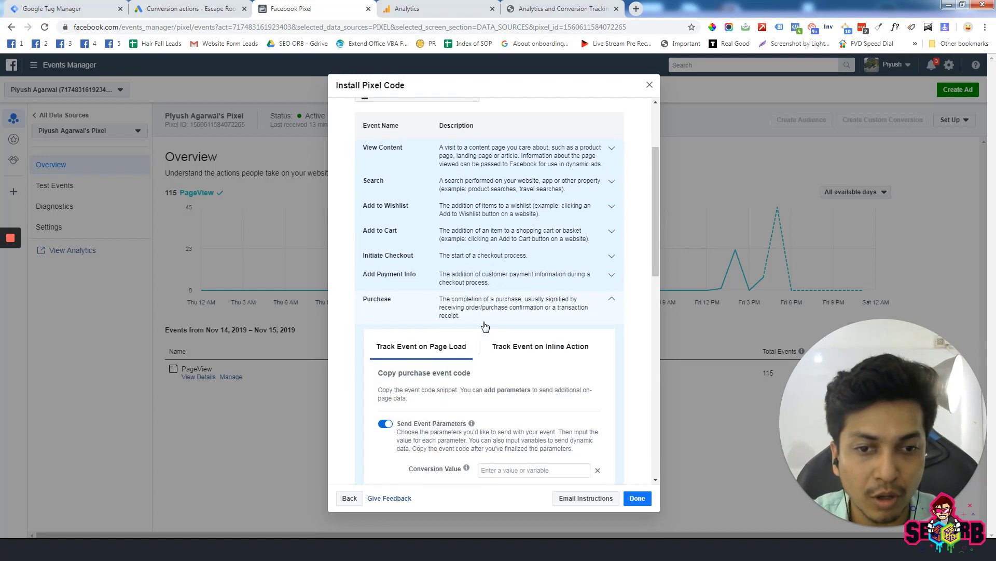
{"action": "scroll", "coordinate": [464, 294], "scroll_direction": "down", "scroll_amount": 2}
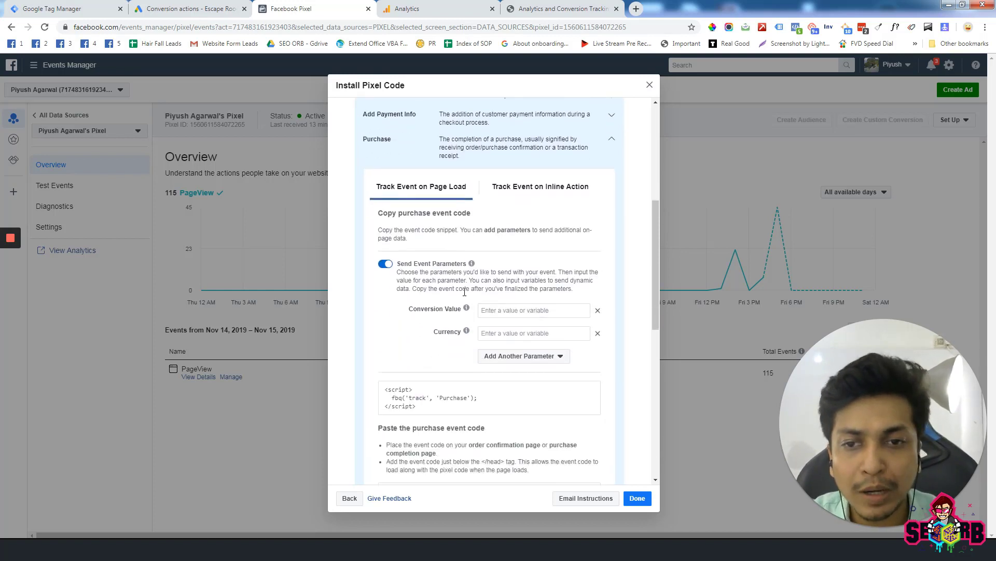
{"action": "scroll", "coordinate": [429, 237], "scroll_direction": "up", "scroll_amount": 1}
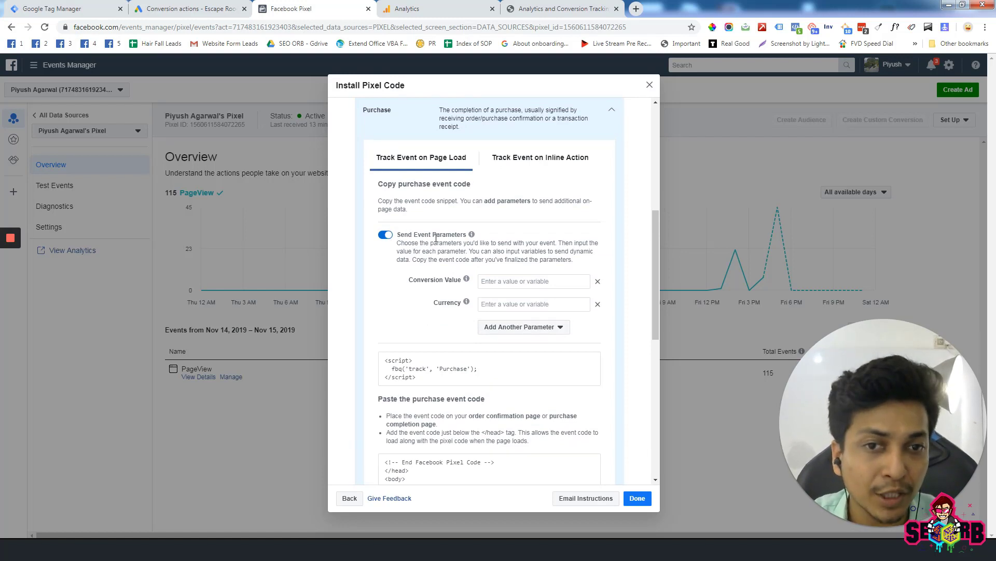
{"action": "mouse_move", "coordinate": [467, 280]}
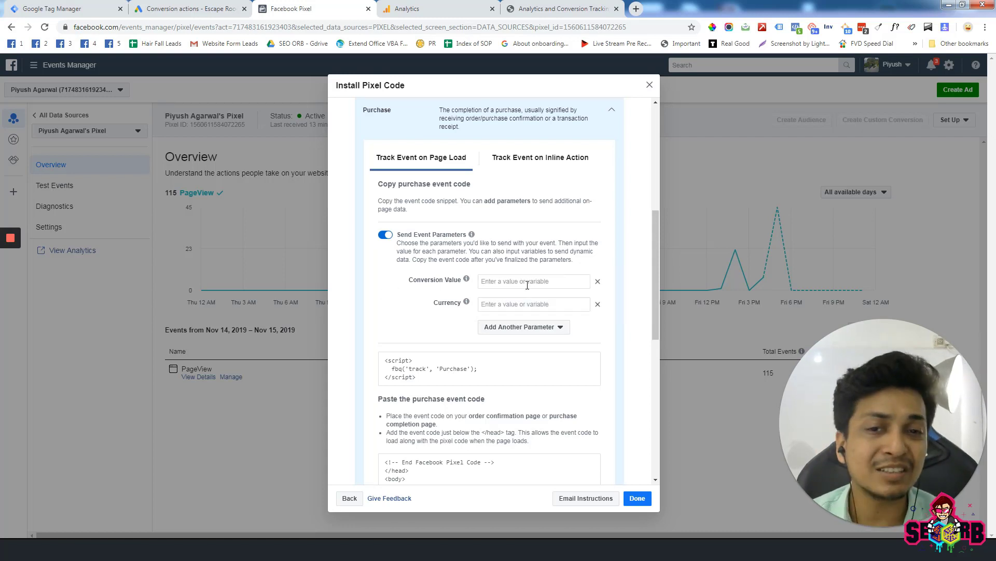
{"action": "left_click", "coordinate": [509, 303]}
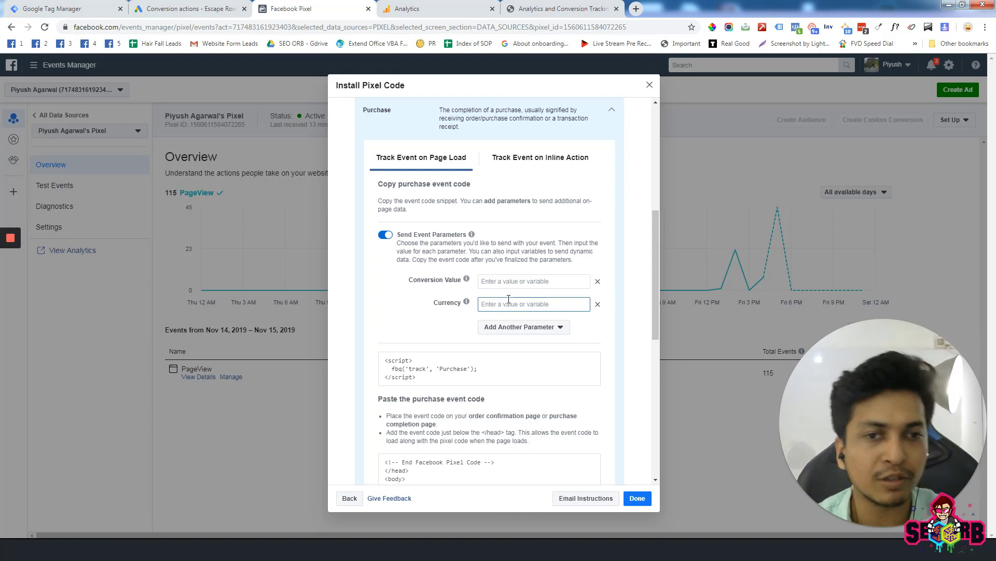
{"action": "mouse_move", "coordinate": [457, 369]}
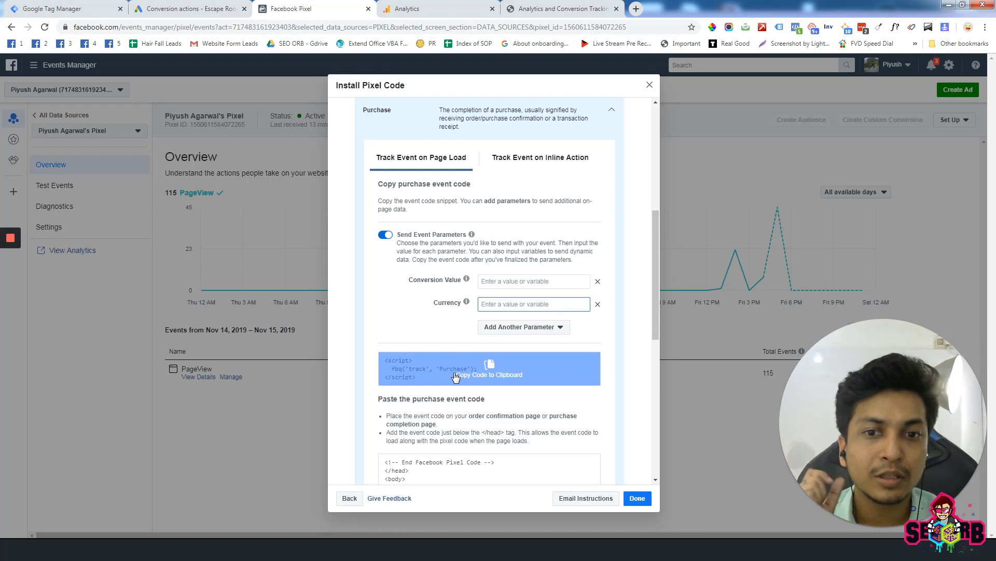
{"action": "left_click", "coordinate": [455, 372]}
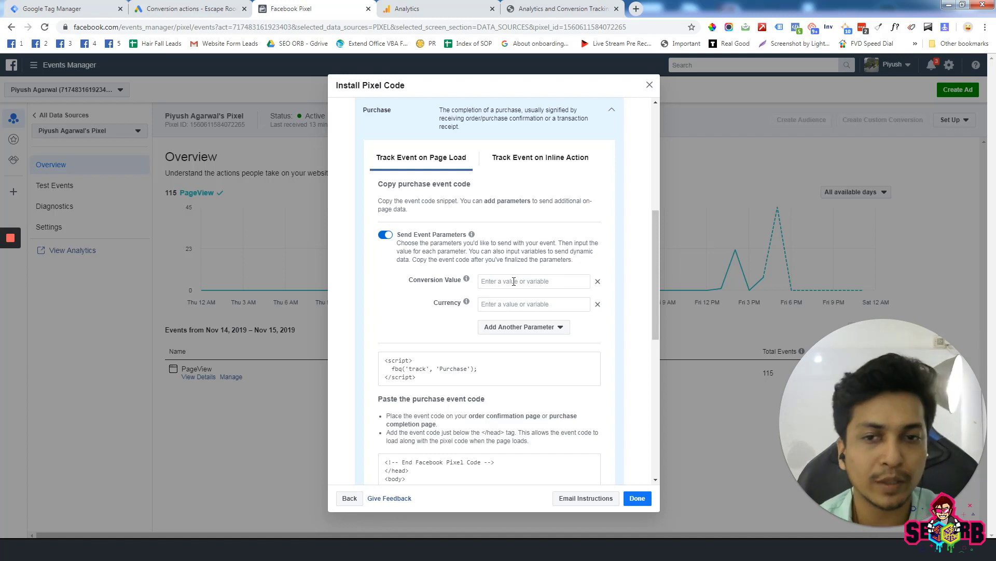
{"action": "left_click", "coordinate": [383, 238]}
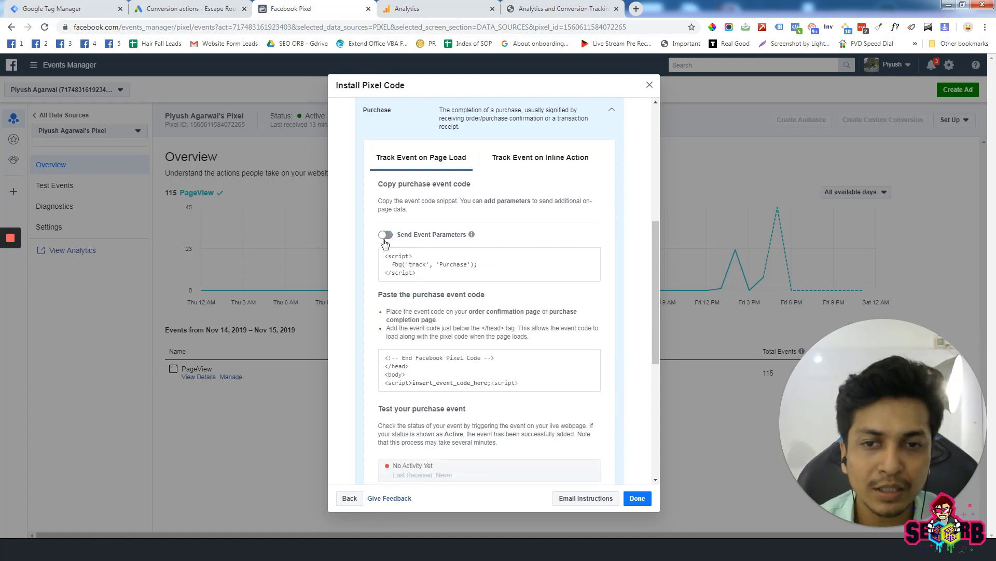
{"action": "left_click", "coordinate": [468, 271]}
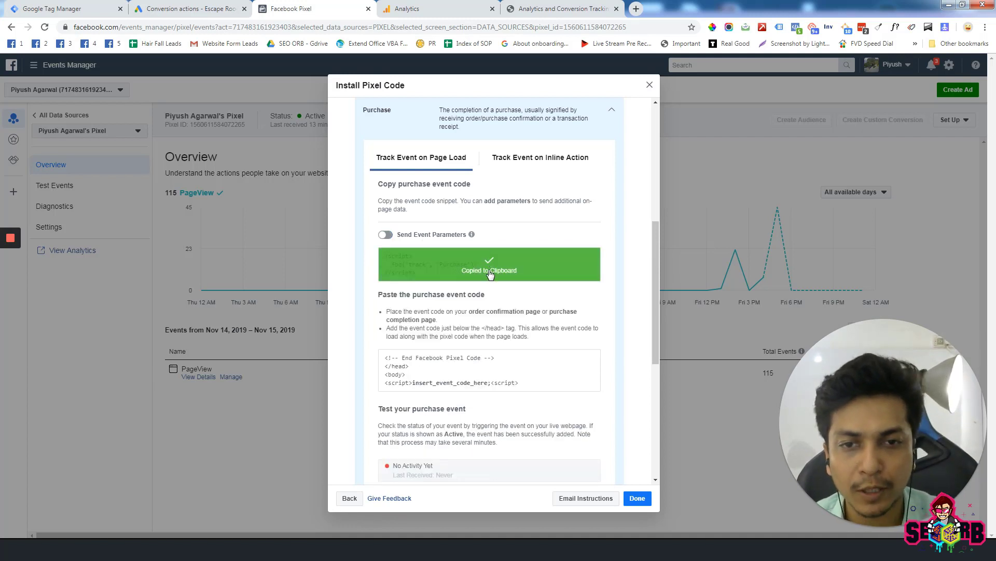
Switch to Google Tag Manager and review the existing triggers of the Escape Room Analytics container.
{"action": "left_click", "coordinate": [63, 9]}
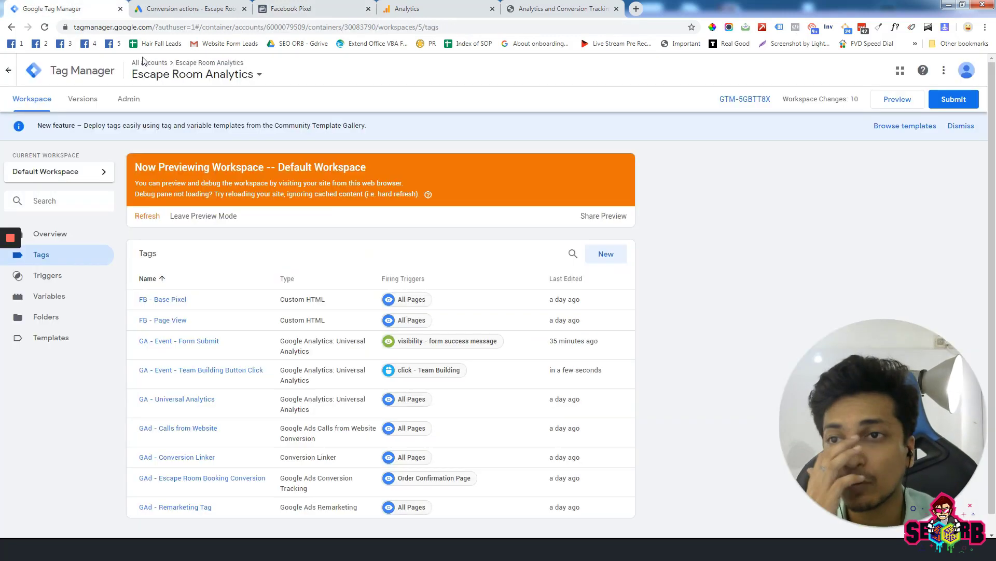
{"action": "scroll", "coordinate": [294, 222], "scroll_direction": "down", "scroll_amount": 1}
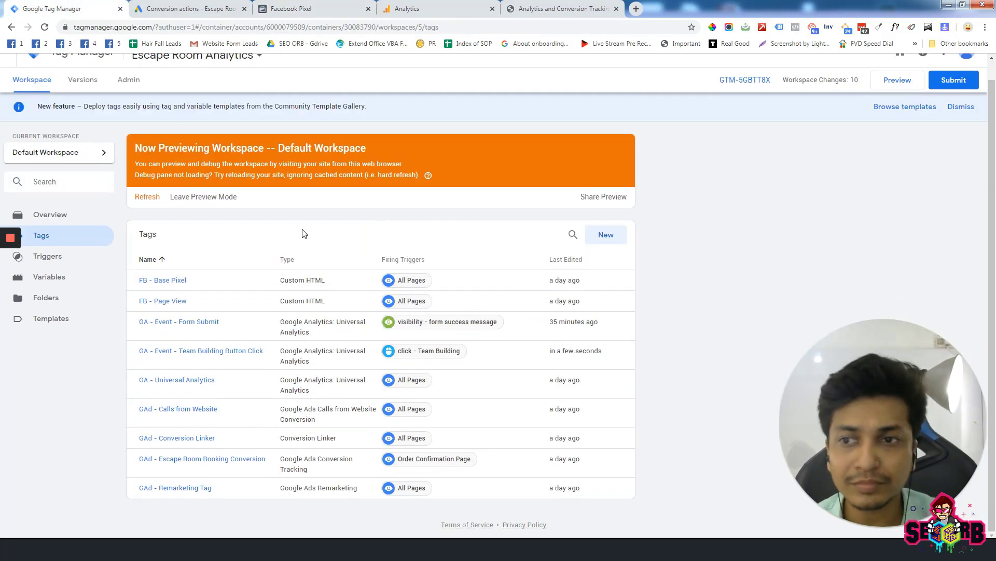
{"action": "left_click", "coordinate": [75, 259]}
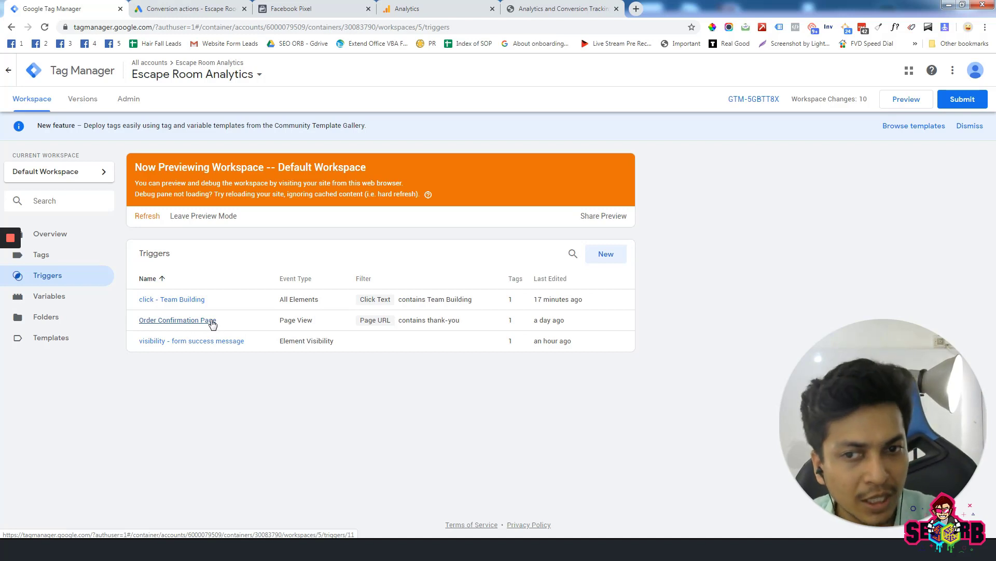
{"action": "left_click", "coordinate": [605, 255]}
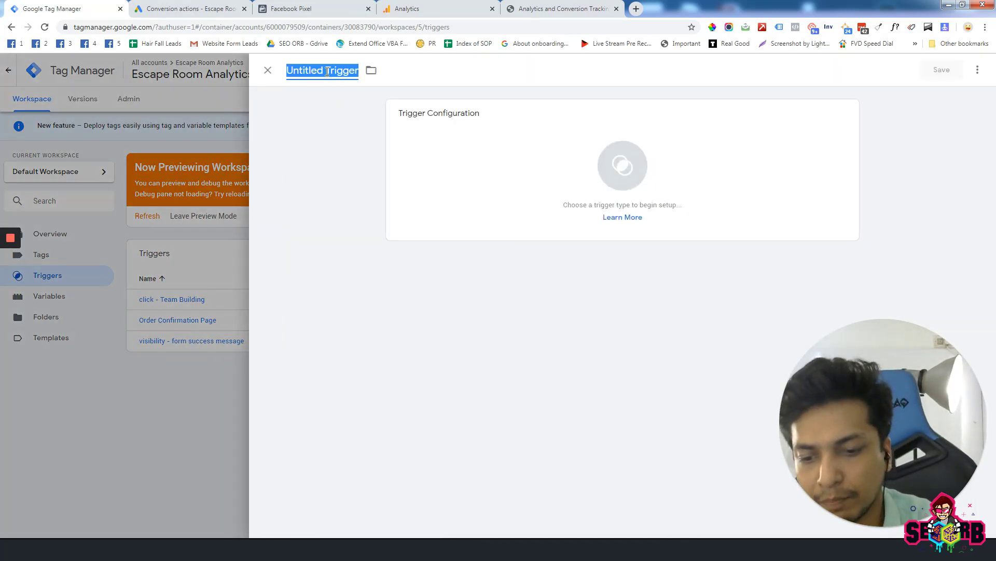
{"action": "left_click", "coordinate": [623, 169]}
{"action": "left_click", "coordinate": [725, 132]}
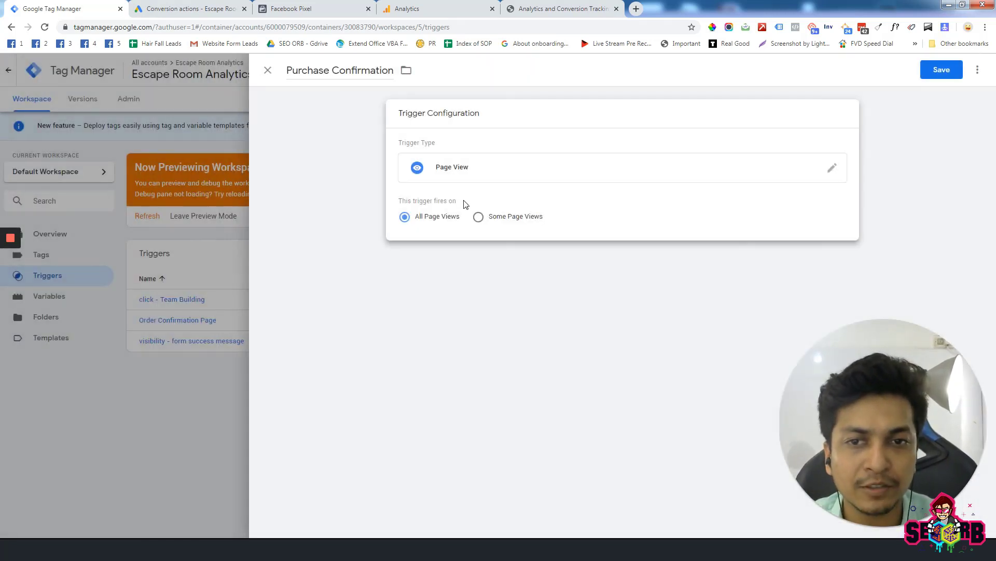
{"action": "left_click", "coordinate": [481, 219]}
{"action": "left_click", "coordinate": [462, 264]}
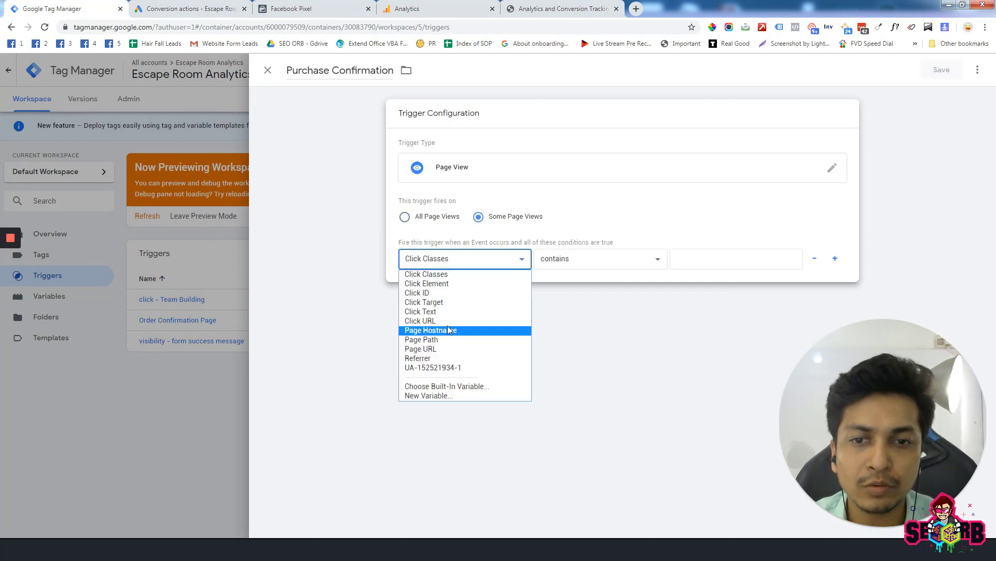
{"action": "left_click", "coordinate": [449, 350]}
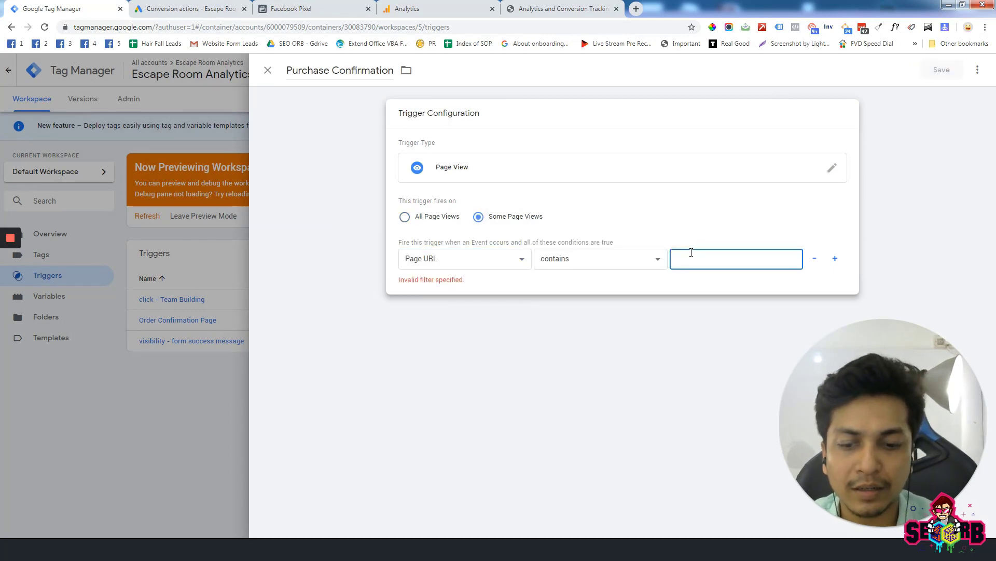
{"action": "type", "text": "/thank-you"}
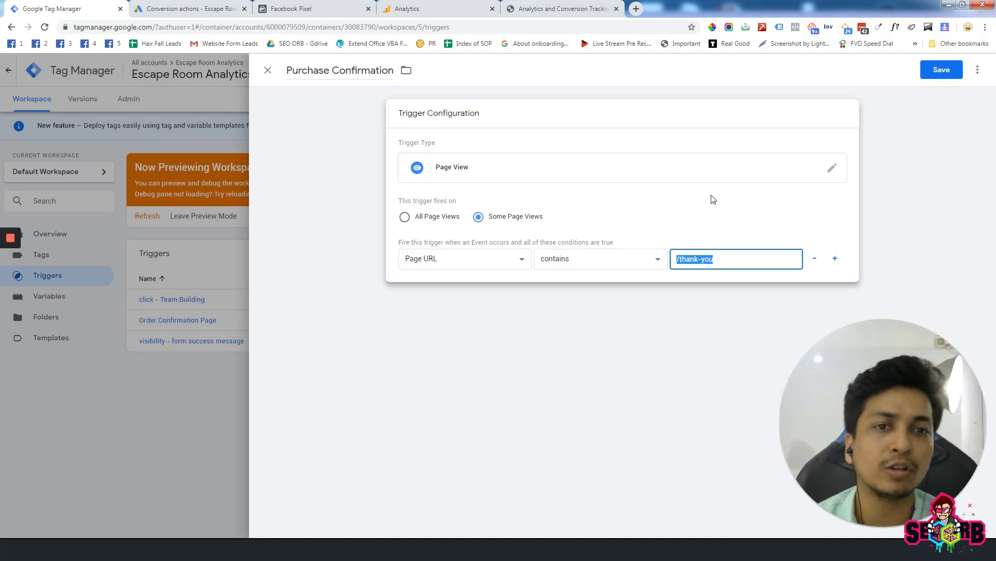
{"action": "left_click", "coordinate": [272, 76]}
{"action": "left_click", "coordinate": [575, 194]}
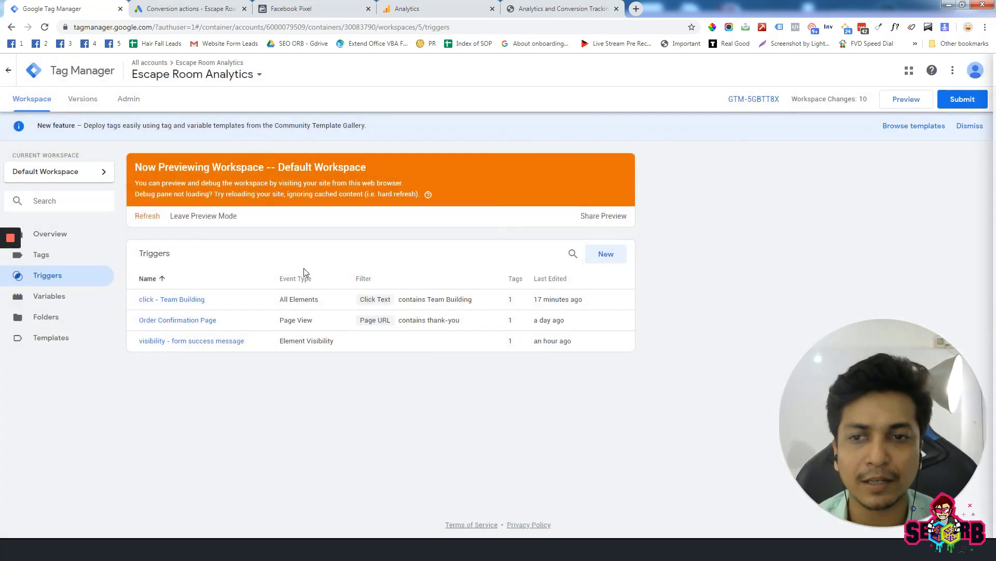
Return to the container's tags and start a new tag named FB - Purchase.
{"action": "left_click", "coordinate": [54, 259]}
{"action": "scroll", "coordinate": [573, 295], "scroll_direction": "down", "scroll_amount": 1}
{"action": "scroll", "coordinate": [614, 277], "scroll_direction": "up", "scroll_amount": 1}
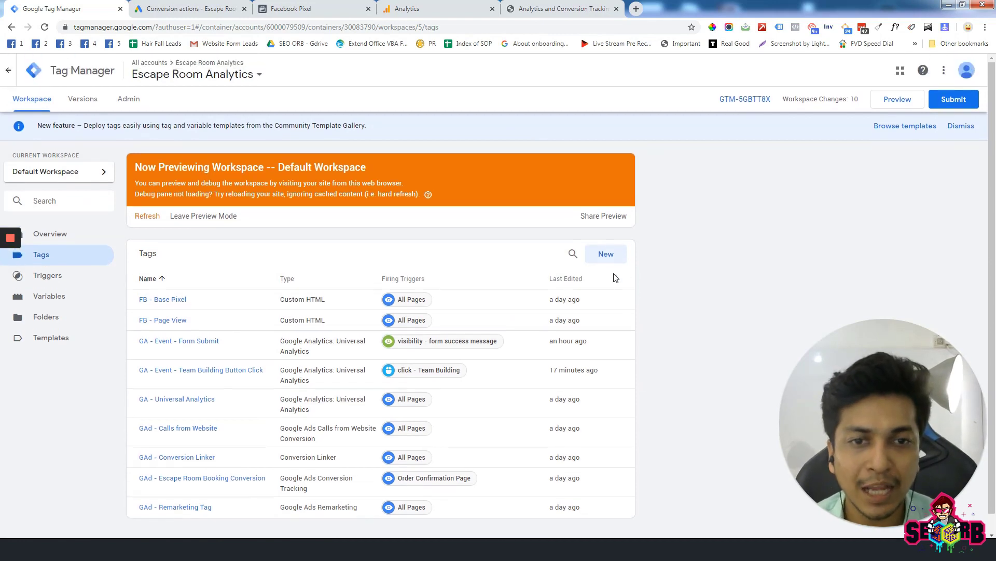
{"action": "left_click", "coordinate": [604, 255]}
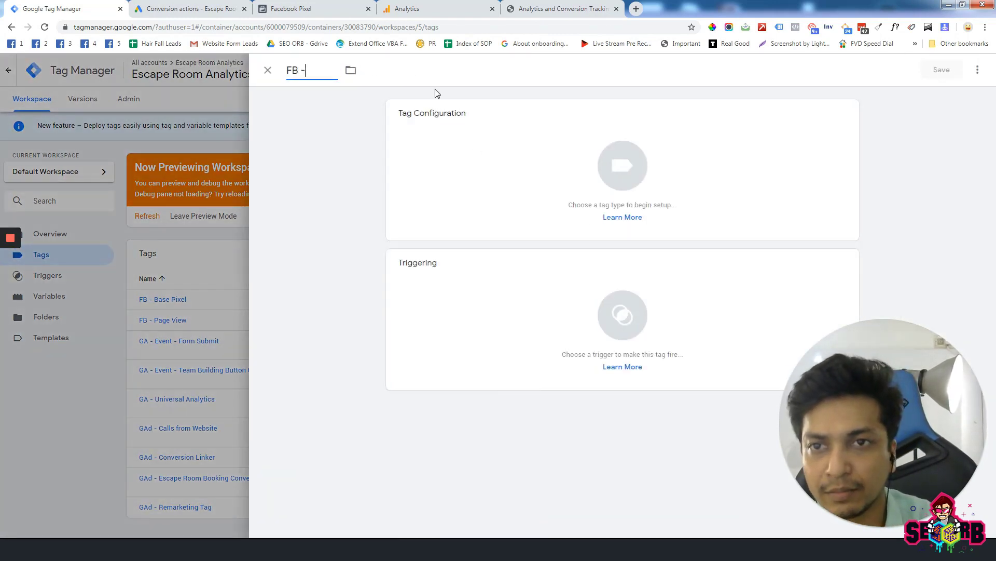
{"action": "type", "text": "Purchase Even"}
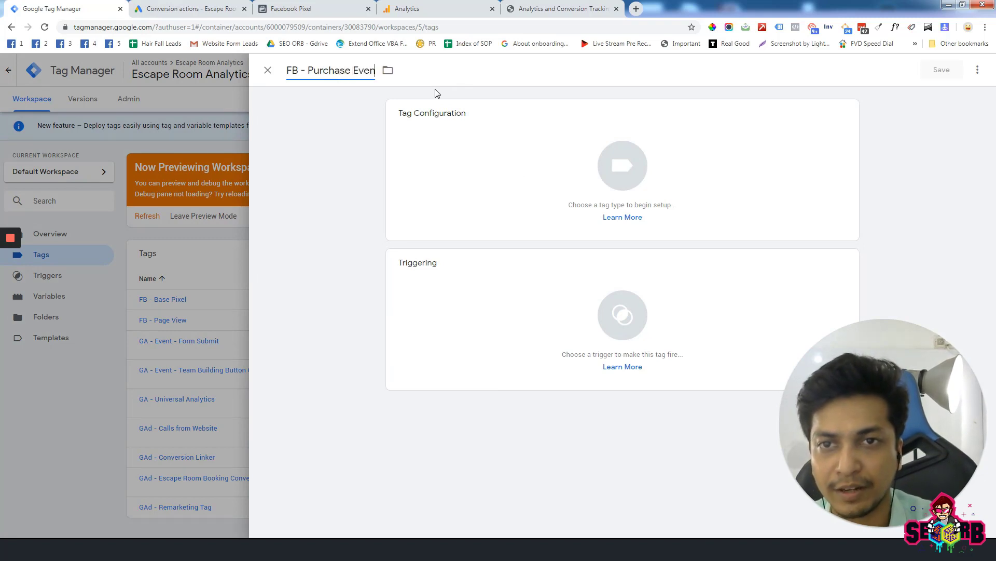
{"action": "type", "text": "t"}
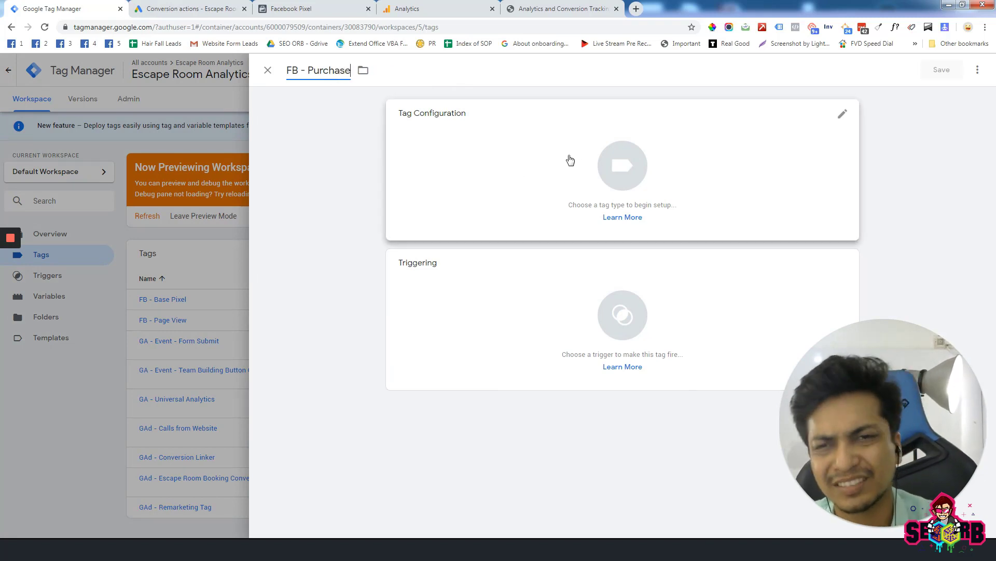
Set the FB - Purchase tag's type to Custom HTML.
{"action": "left_click", "coordinate": [615, 175]}
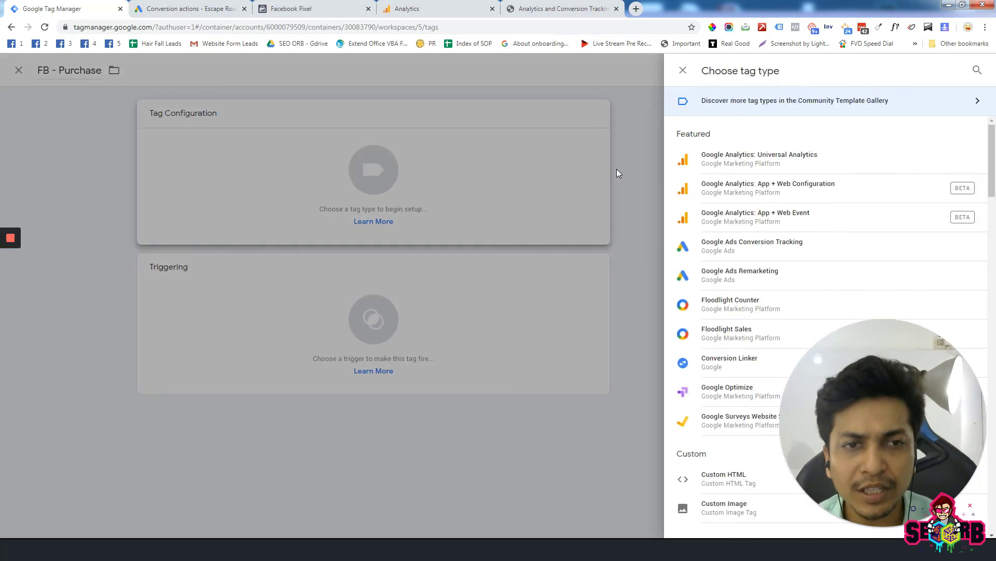
{"action": "scroll", "coordinate": [731, 377], "scroll_direction": "down", "scroll_amount": 2}
{"action": "left_click", "coordinate": [731, 372]}
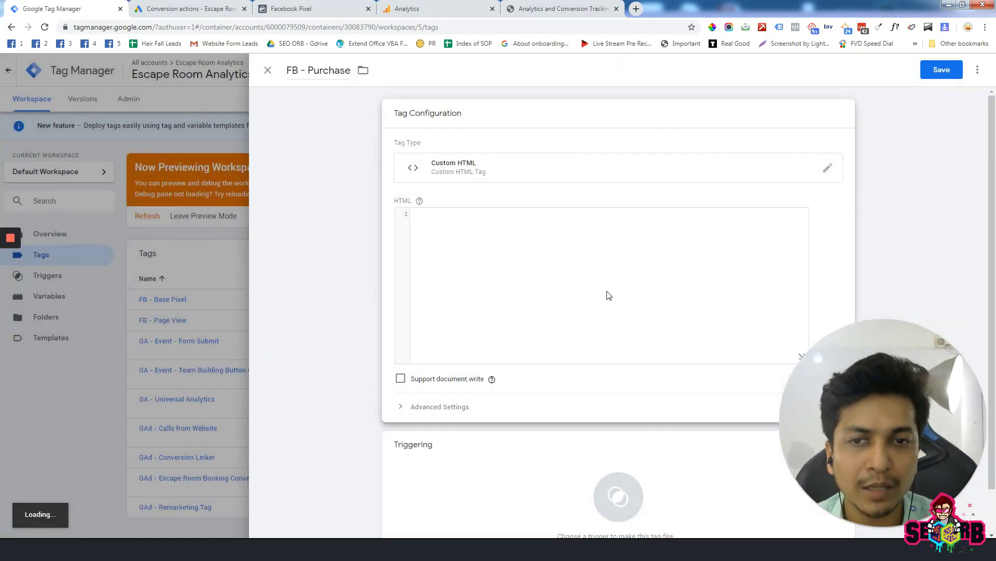
Insert the copied script fbq('track', 'Purchase'); as the FB - Purchase tag's HTML code.
{"action": "left_click", "coordinate": [493, 232]}
{"action": "type", "text": "<script>   fbq('track', 'Purchase'); </script>"}
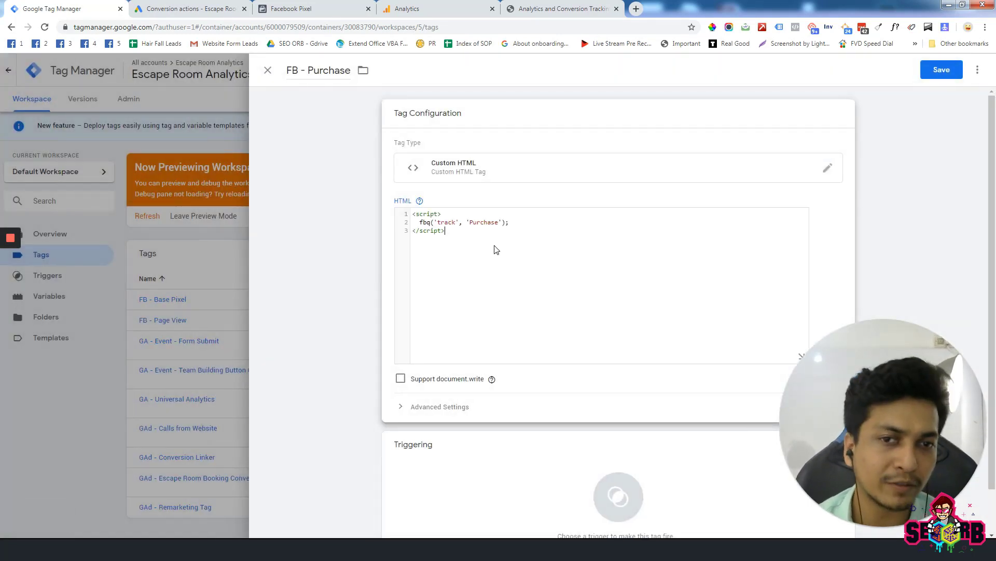
Set the tag to fire on the Order Confirmation Page trigger and save it.
{"action": "scroll", "coordinate": [497, 244], "scroll_direction": "down", "scroll_amount": 1}
{"action": "left_click", "coordinate": [602, 436]}
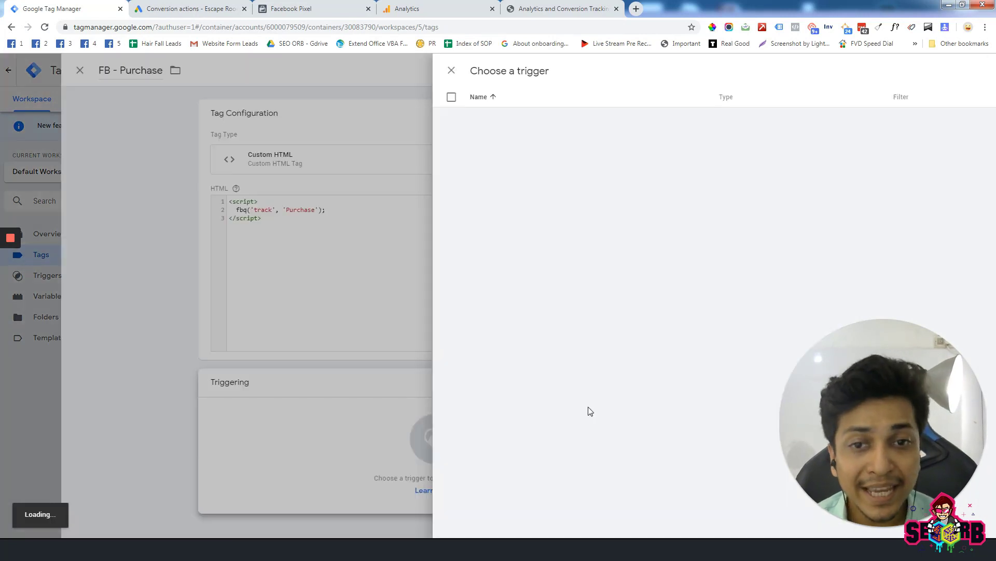
{"action": "left_click", "coordinate": [305, 166]}
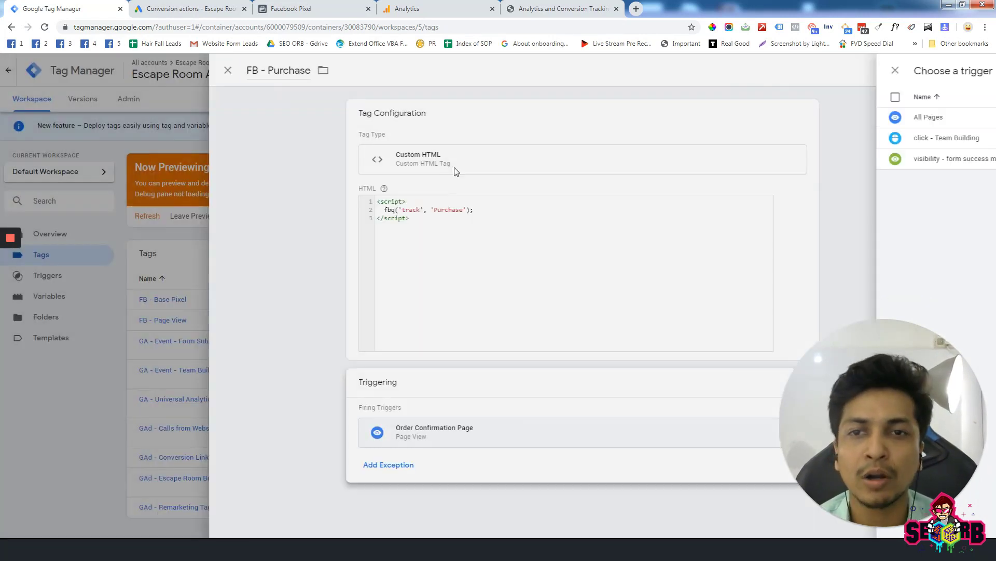
{"action": "left_click", "coordinate": [942, 69]}
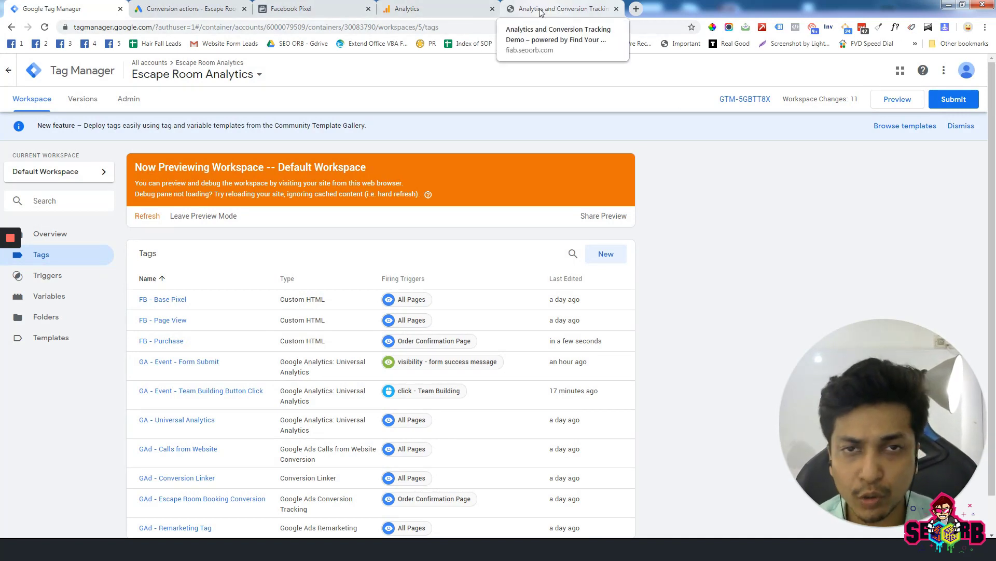
Switch to the Analytics and Conversion Tracking Demo site and reload its page.
{"action": "left_click", "coordinate": [318, 6]}
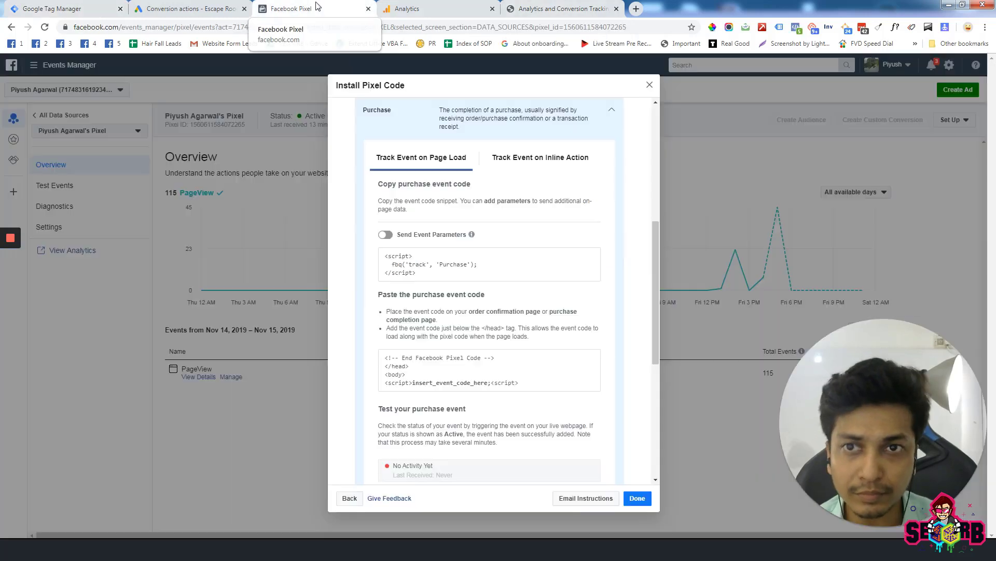
{"action": "left_click", "coordinate": [426, 6]}
{"action": "left_click", "coordinate": [537, 6]}
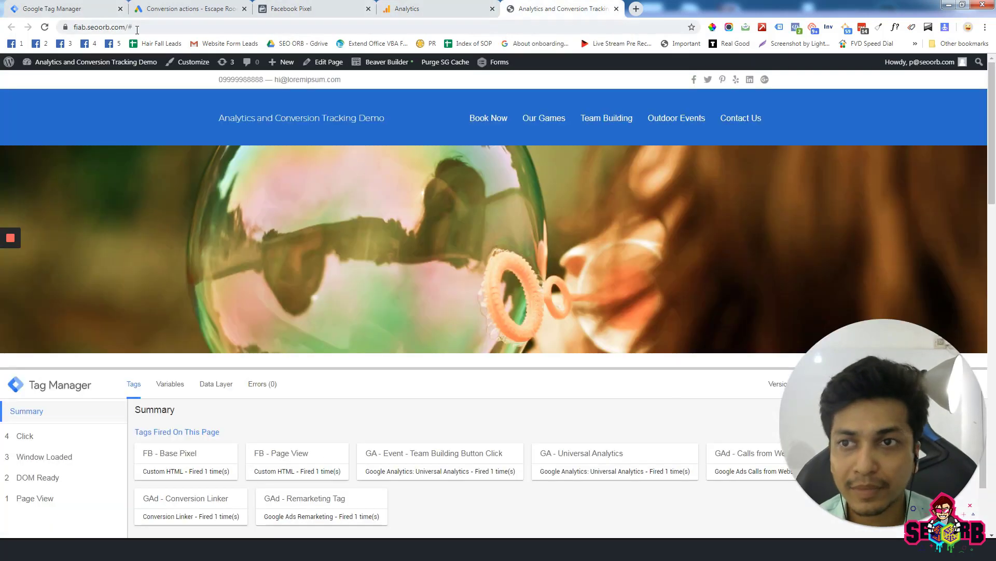
{"action": "left_click", "coordinate": [45, 27]}
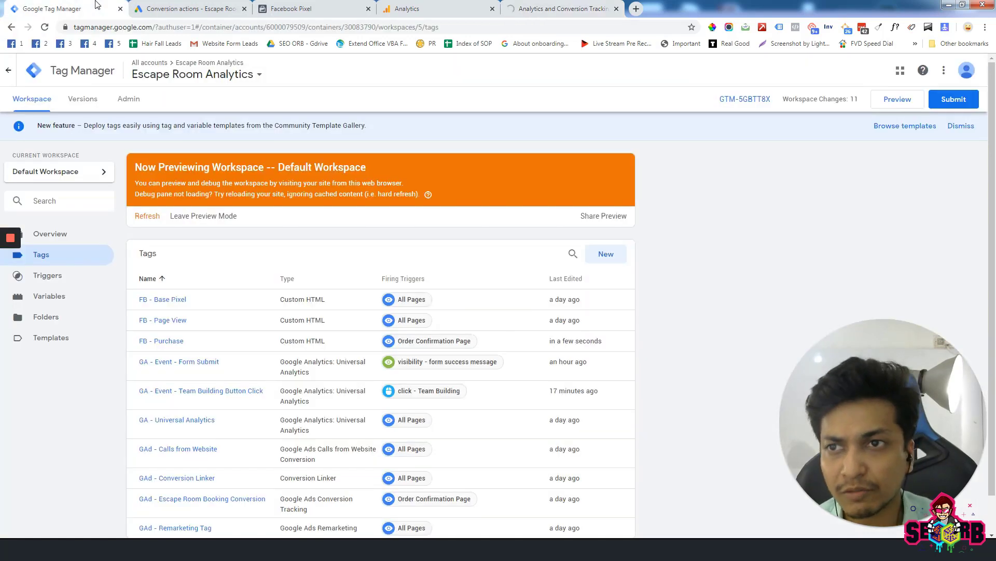
Return to Google Tag Manager and check the firing condition of the Order Confirmation Page trigger.
{"action": "left_click", "coordinate": [52, 8]}
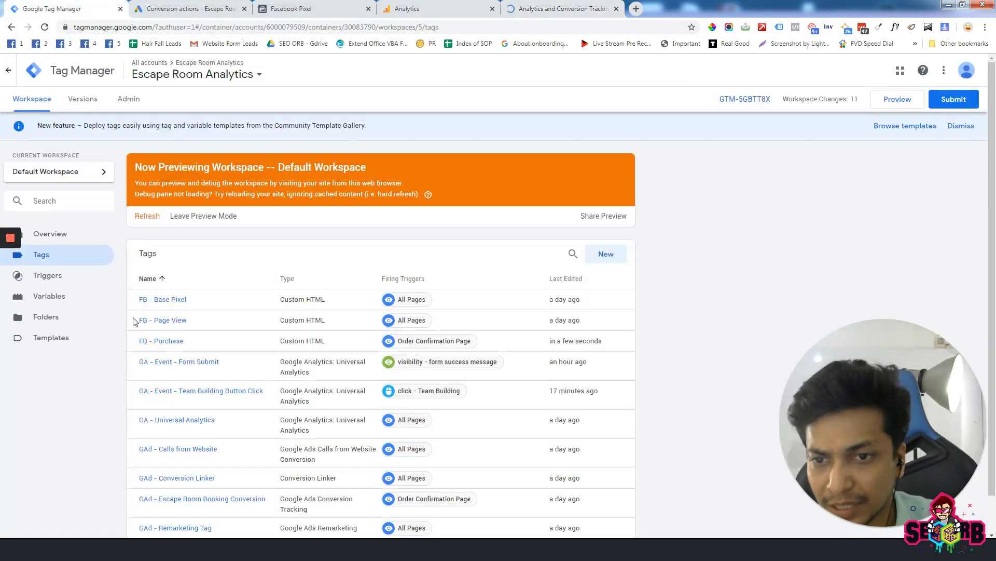
{"action": "left_click", "coordinate": [72, 277]}
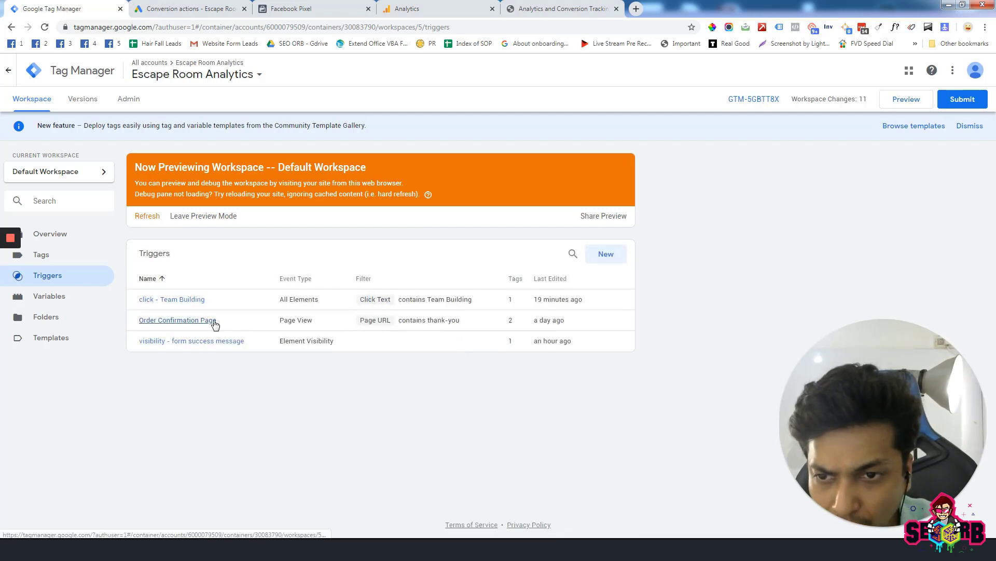
{"action": "left_click", "coordinate": [234, 326]}
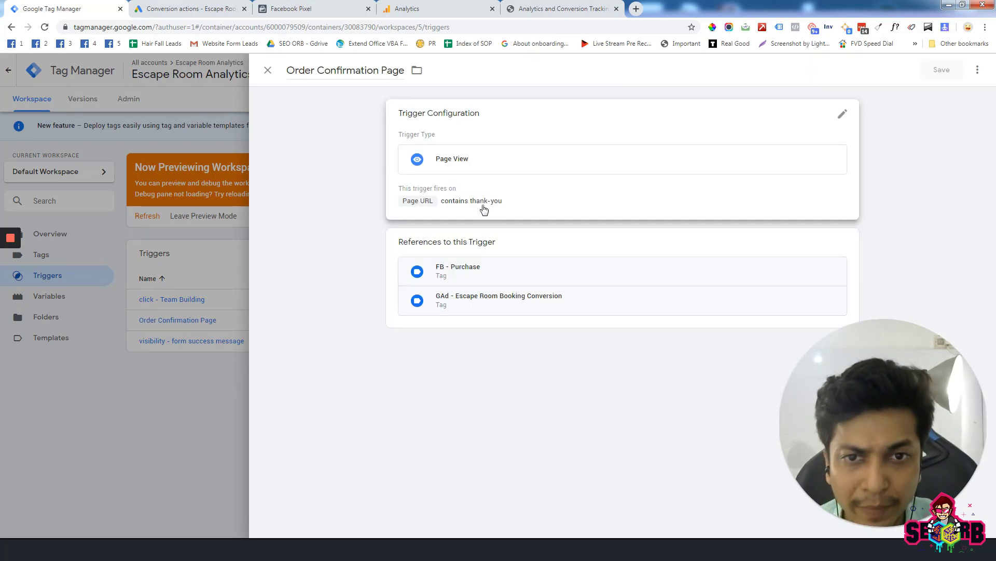
Go back to the demo site and examine its booking buttons and the Thank You Page contact form in the footer.
{"action": "left_click", "coordinate": [534, 6]}
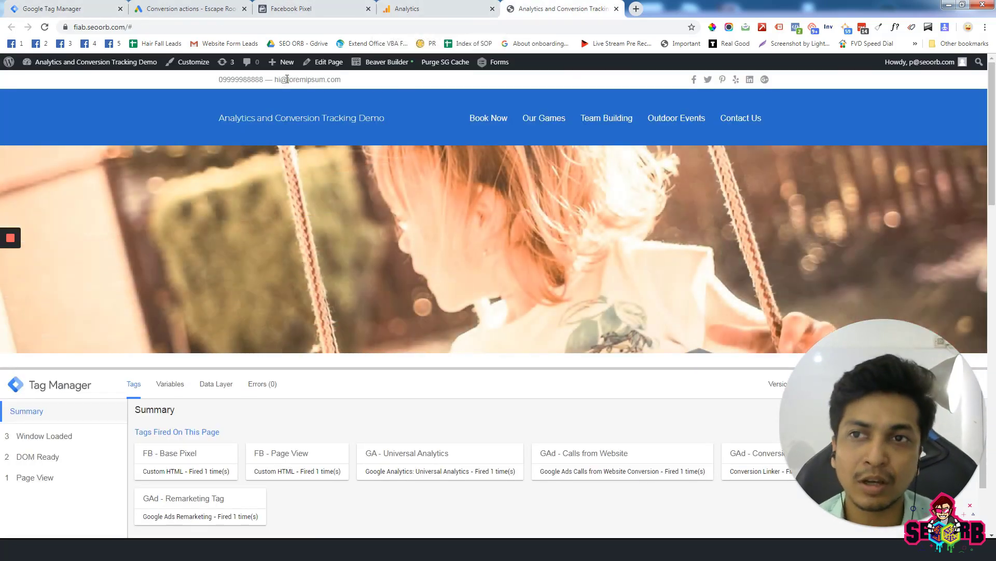
{"action": "scroll", "coordinate": [425, 164], "scroll_direction": "down", "scroll_amount": 3}
{"action": "scroll", "coordinate": [425, 164], "scroll_direction": "down", "scroll_amount": 10}
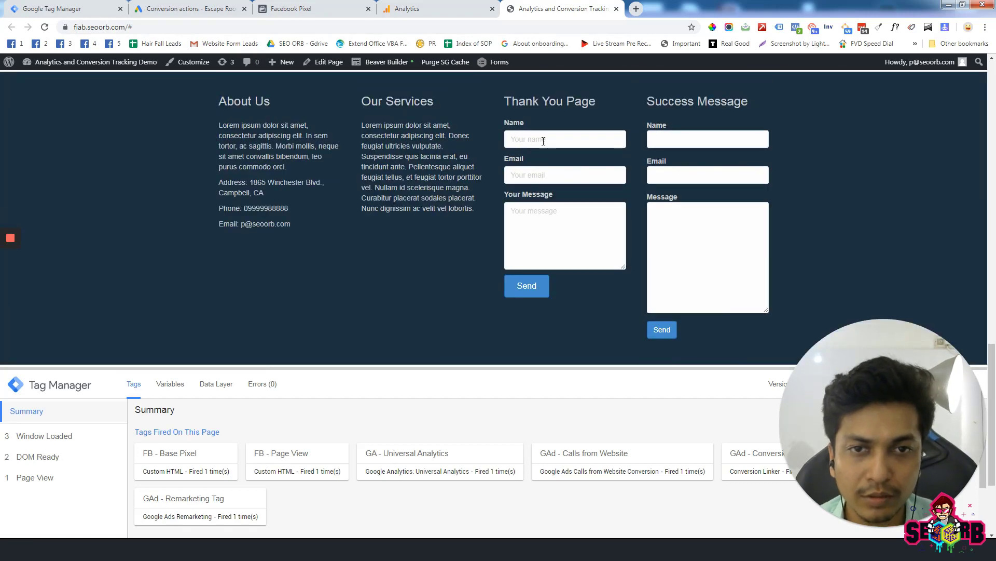
{"action": "left_click", "coordinate": [544, 141]}
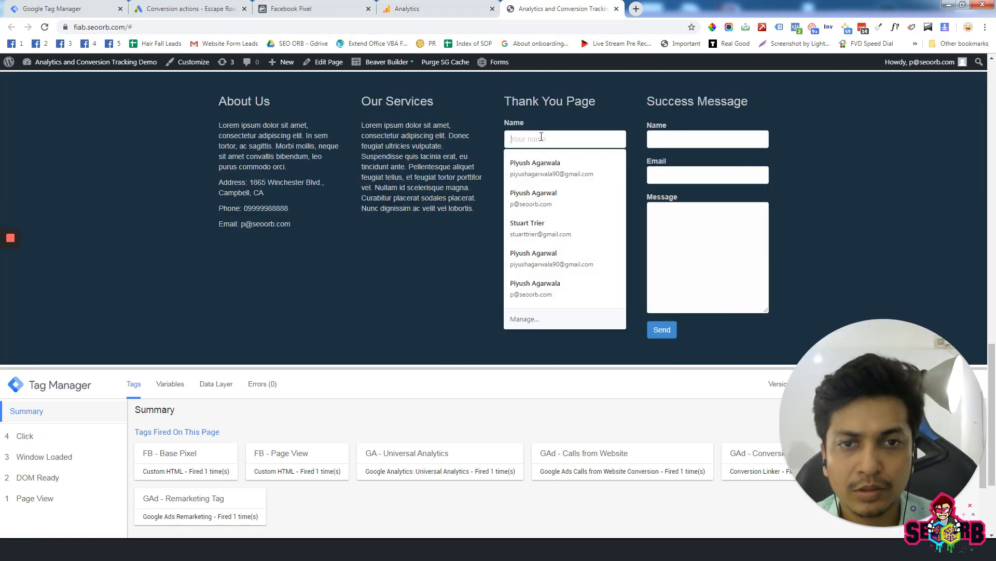
{"action": "scroll", "coordinate": [469, 166], "scroll_direction": "up", "scroll_amount": 3}
{"action": "scroll", "coordinate": [470, 167], "scroll_direction": "up", "scroll_amount": 10}
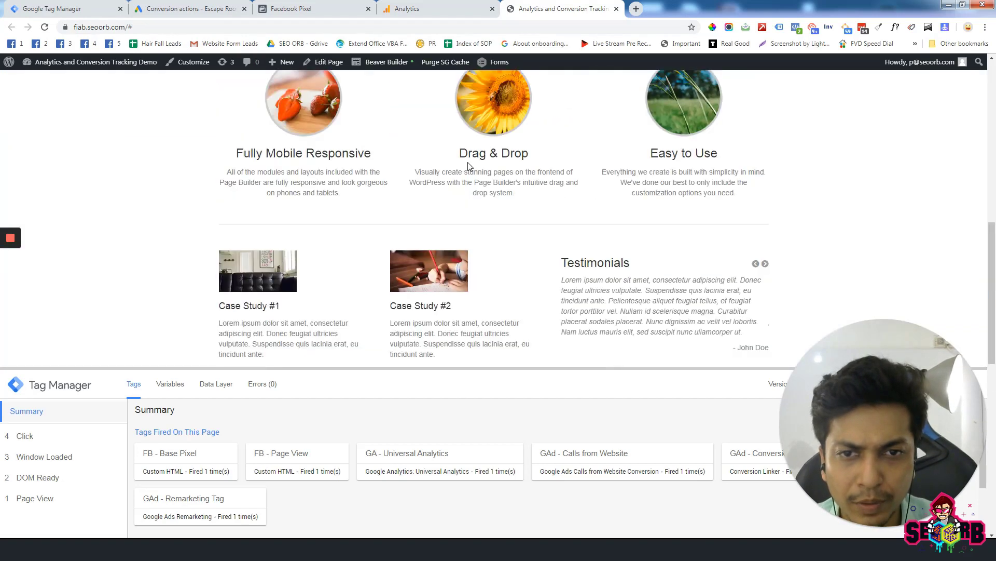
{"action": "scroll", "coordinate": [497, 186], "scroll_direction": "down", "scroll_amount": 4}
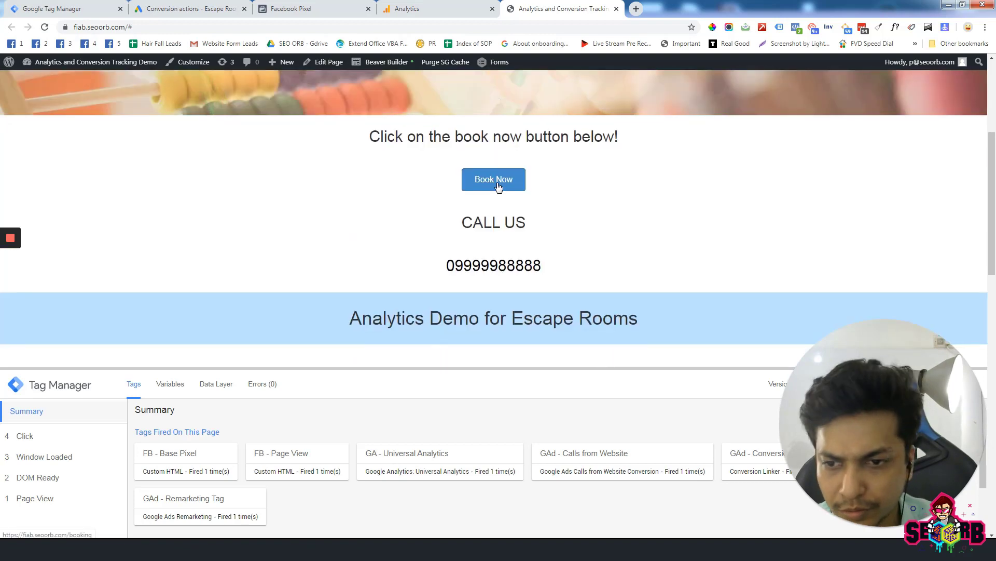
{"action": "scroll", "coordinate": [497, 186], "scroll_direction": "up", "scroll_amount": 4}
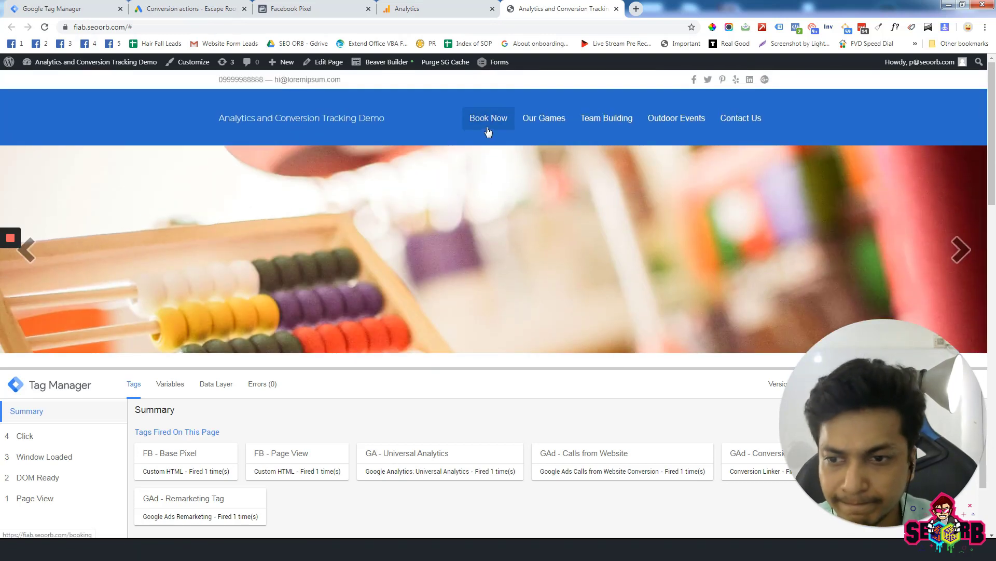
{"action": "scroll", "coordinate": [487, 135], "scroll_direction": "down", "scroll_amount": 4}
{"action": "scroll", "coordinate": [488, 132], "scroll_direction": "down", "scroll_amount": 5}
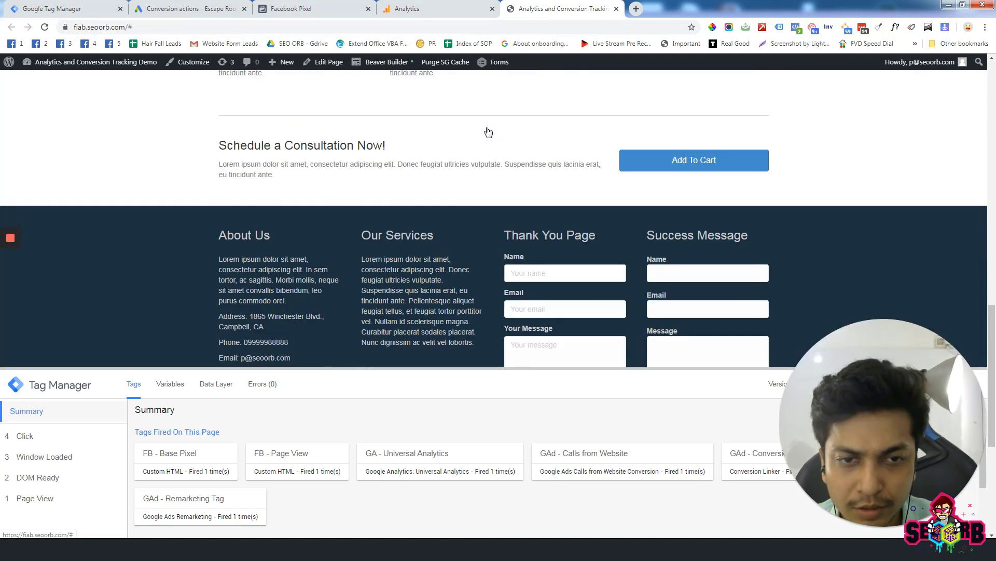
{"action": "scroll", "coordinate": [623, 171], "scroll_direction": "up", "scroll_amount": 2}
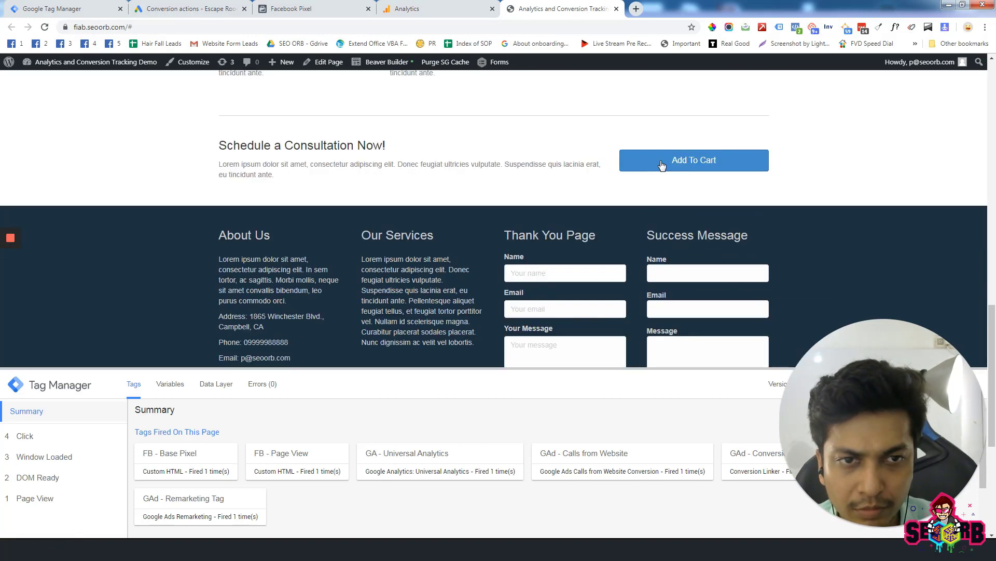
{"action": "scroll", "coordinate": [572, 168], "scroll_direction": "down", "scroll_amount": 2}
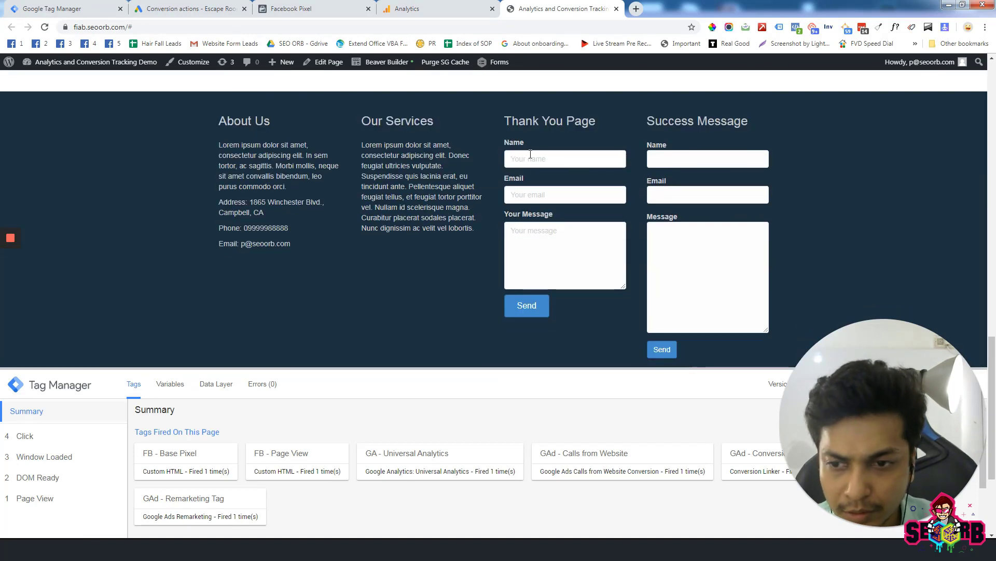
{"action": "left_click", "coordinate": [565, 276]}
{"action": "double_click", "coordinate": [549, 193]}
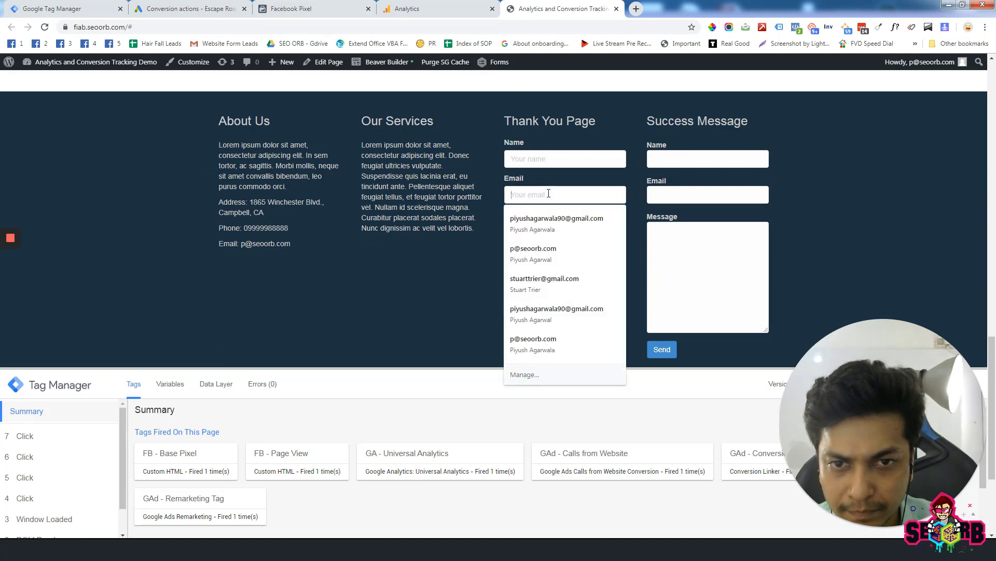
{"action": "left_click", "coordinate": [479, 193]}
{"action": "scroll", "coordinate": [544, 249], "scroll_direction": "up", "scroll_amount": 20}
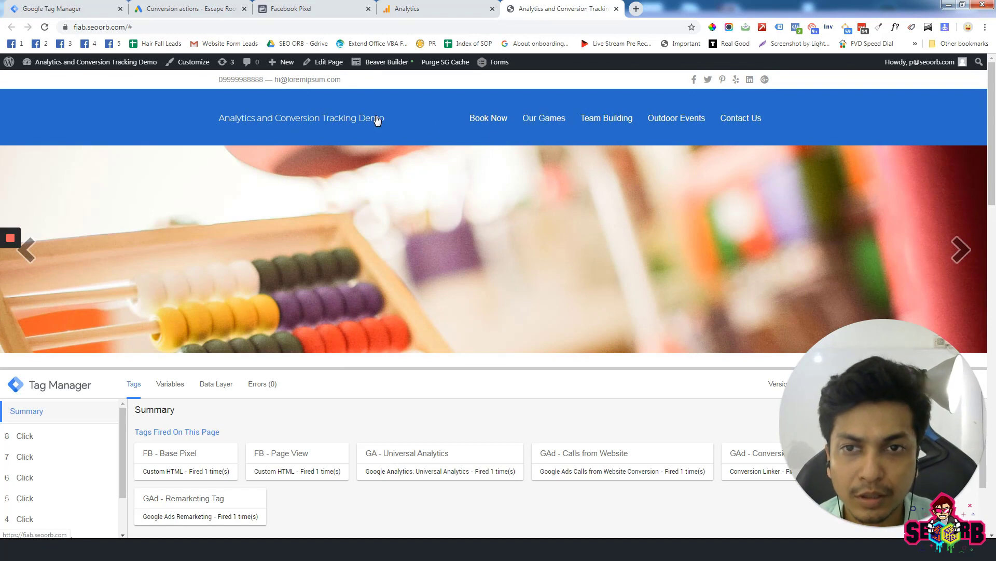
{"action": "scroll", "coordinate": [493, 151], "scroll_direction": "down", "scroll_amount": 5}
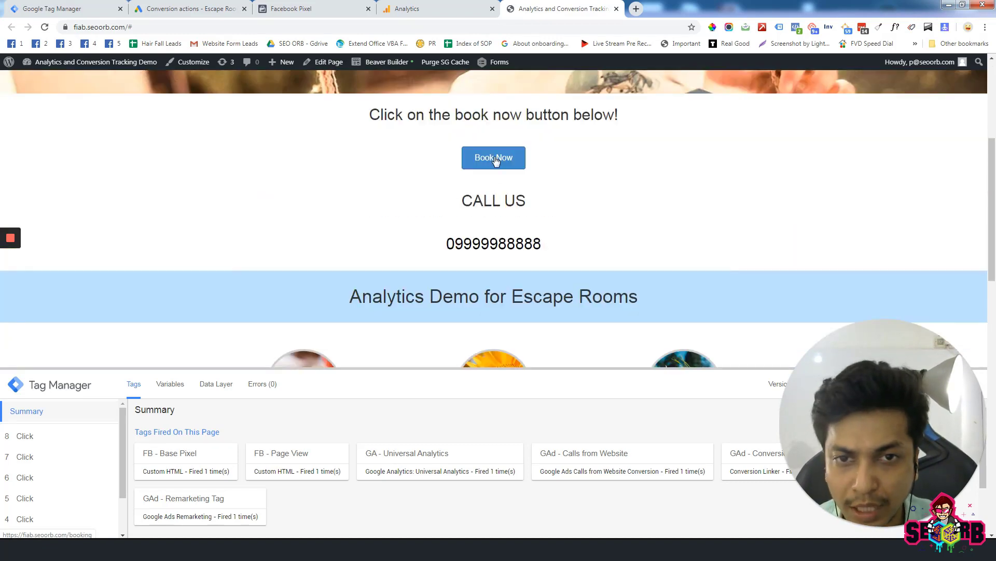
{"action": "scroll", "coordinate": [496, 161], "scroll_direction": "up", "scroll_amount": 5}
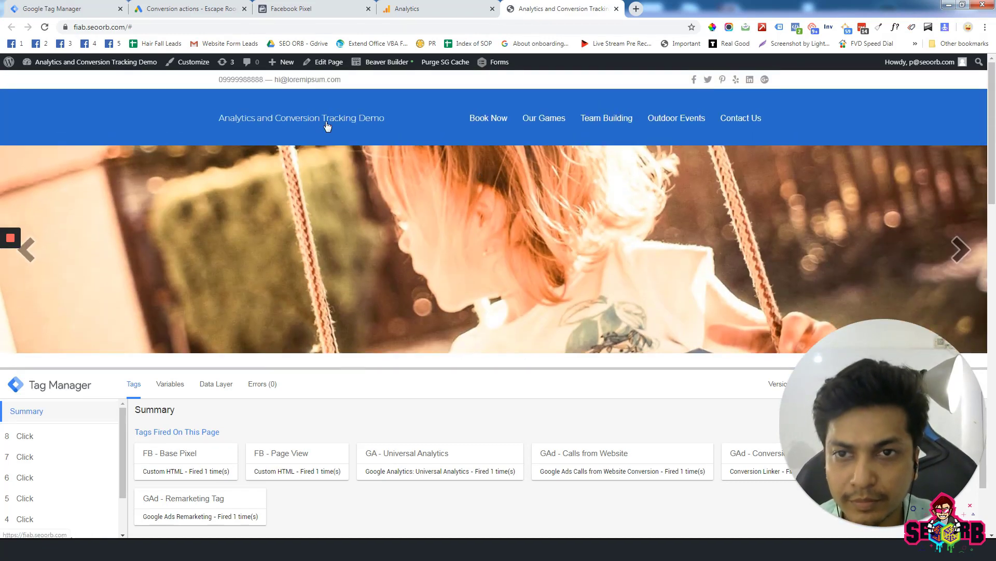
{"action": "scroll", "coordinate": [543, 146], "scroll_direction": "down", "scroll_amount": 10}
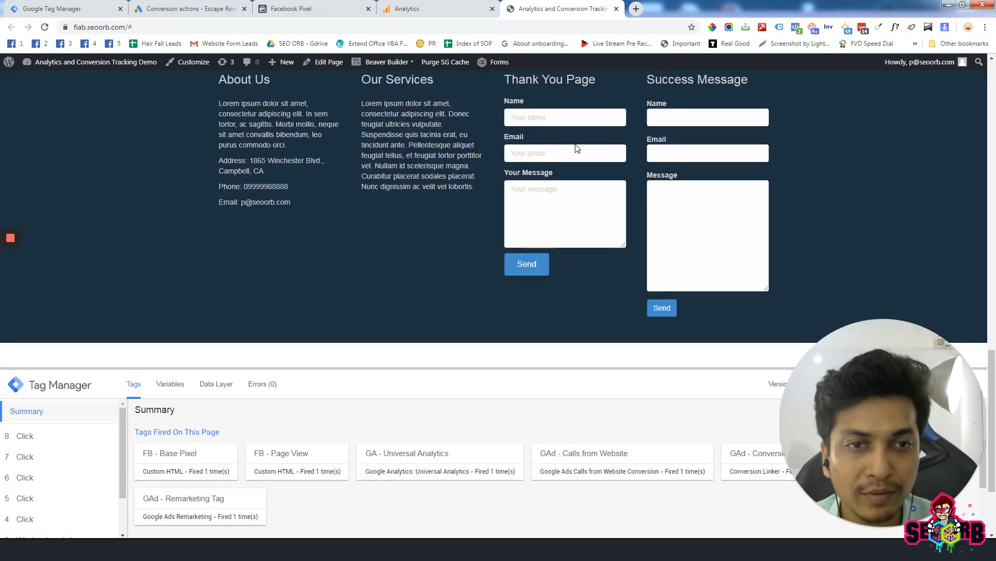
Edit the demo page in Beaver Builder and open the settings of the Thank You Page contact form.
{"action": "mouse_move", "coordinate": [368, 67]}
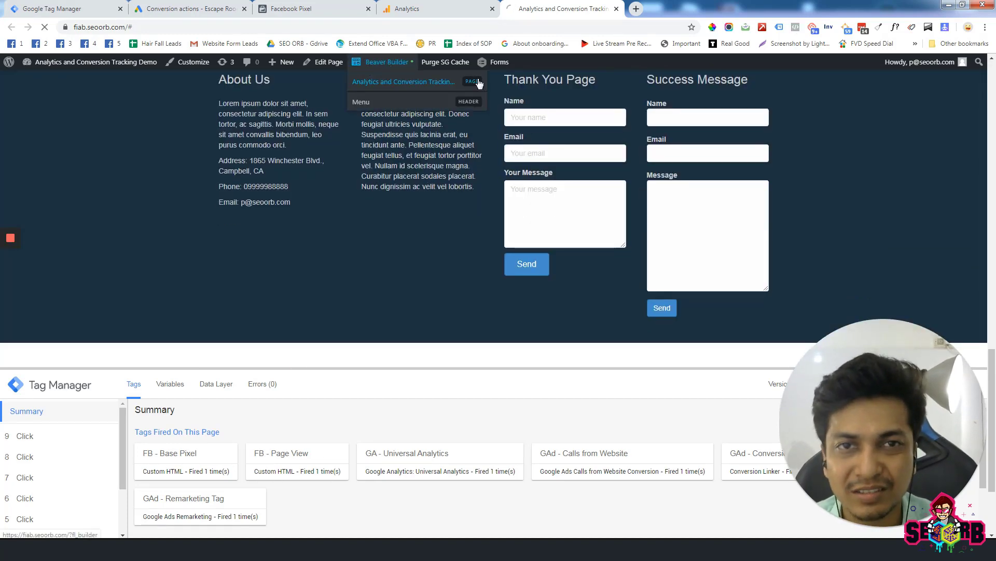
{"action": "left_click", "coordinate": [478, 82]}
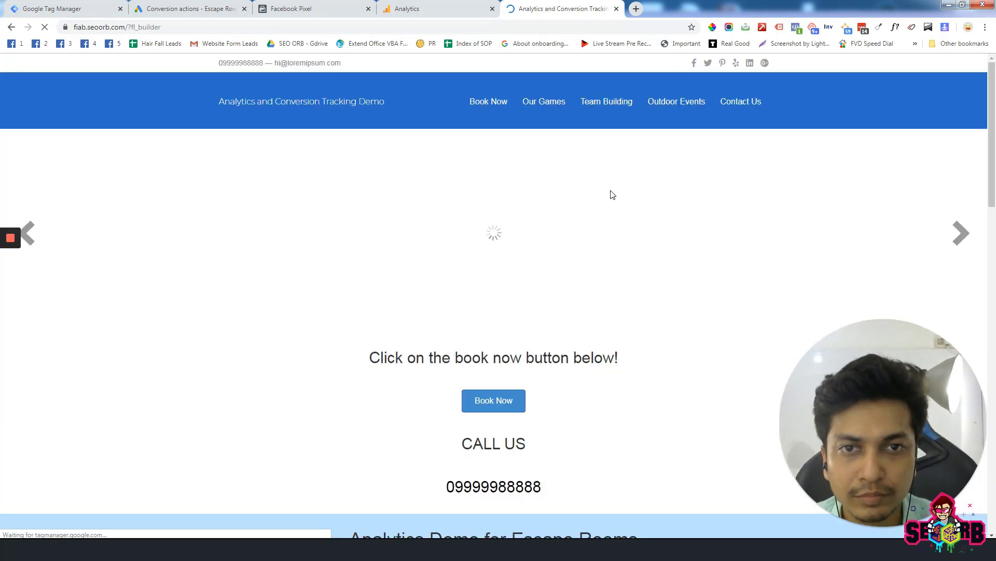
{"action": "scroll", "coordinate": [613, 194], "scroll_direction": "down", "scroll_amount": 19}
{"action": "scroll", "coordinate": [611, 192], "scroll_direction": "up", "scroll_amount": 3}
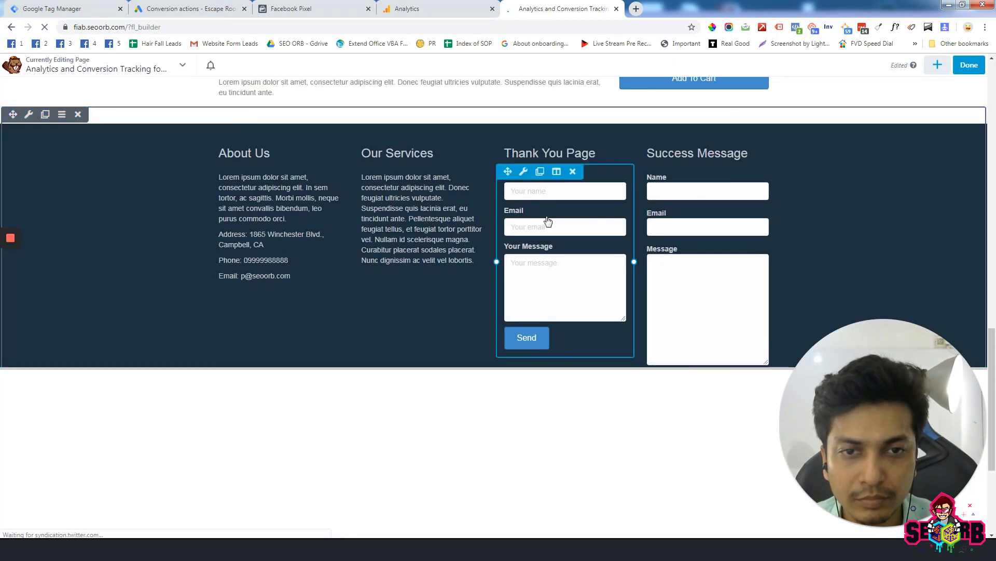
{"action": "left_click", "coordinate": [548, 221]}
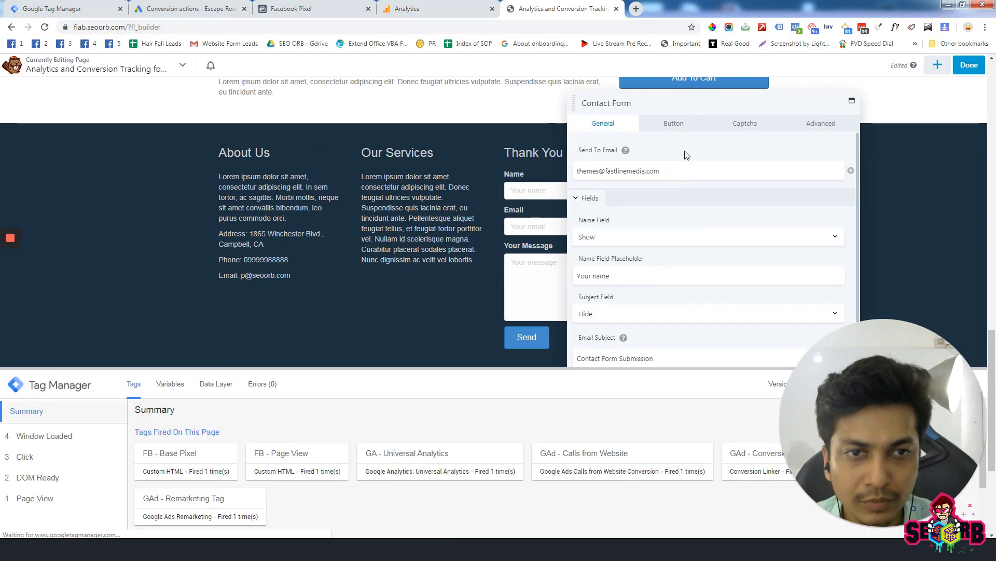
Set the contact form's Success URL to /thank-you and save the form settings.
{"action": "scroll", "coordinate": [684, 213], "scroll_direction": "down", "scroll_amount": 4}
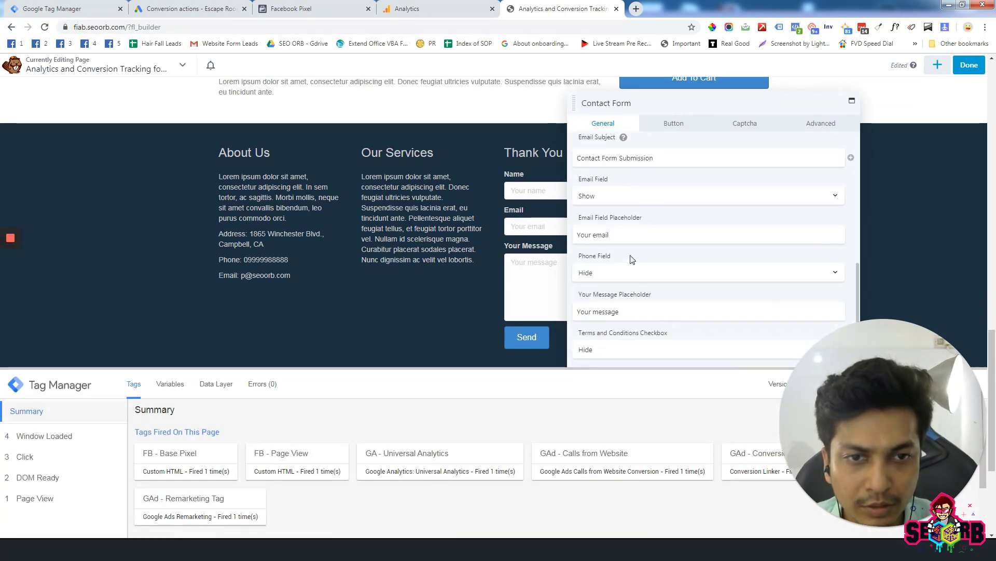
{"action": "scroll", "coordinate": [647, 301], "scroll_direction": "up", "scroll_amount": 3}
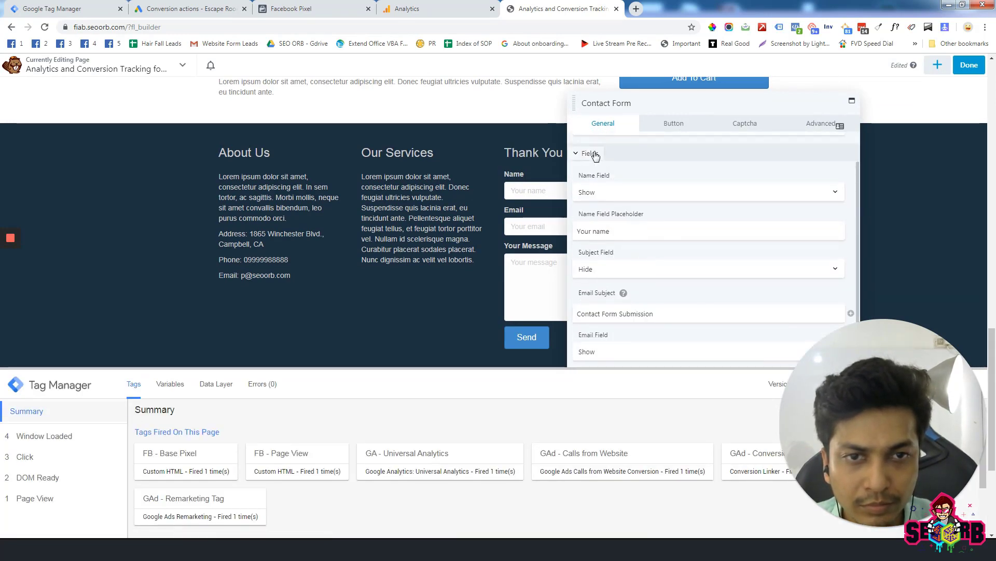
{"action": "left_click", "coordinate": [595, 155]}
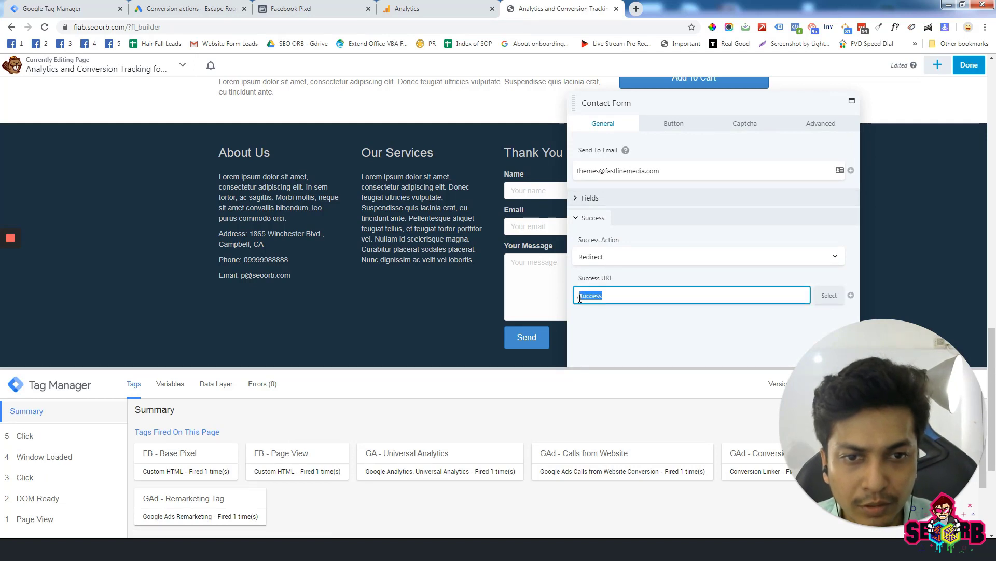
{"action": "type", "text": "thank-"}
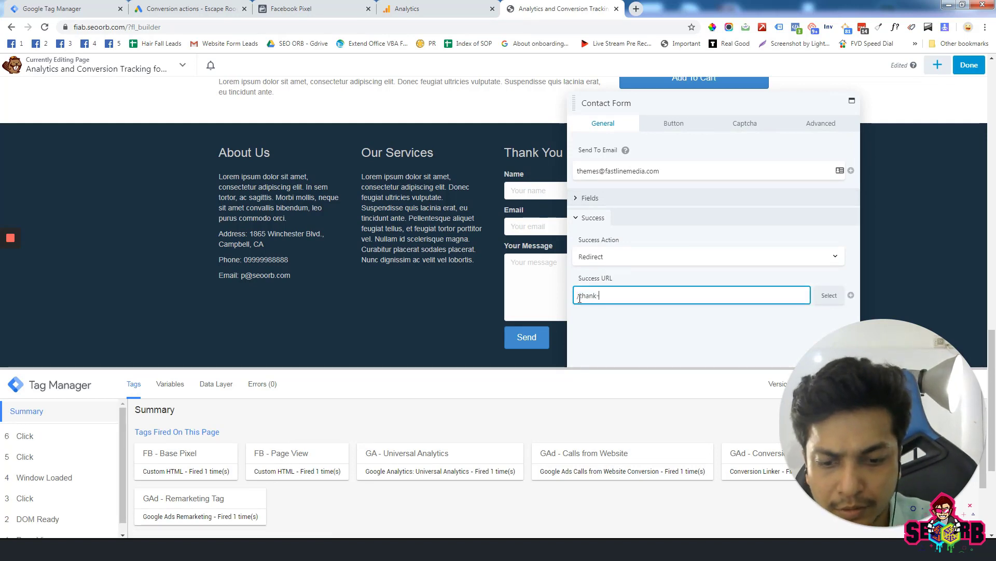
{"action": "type", "text": "you"}
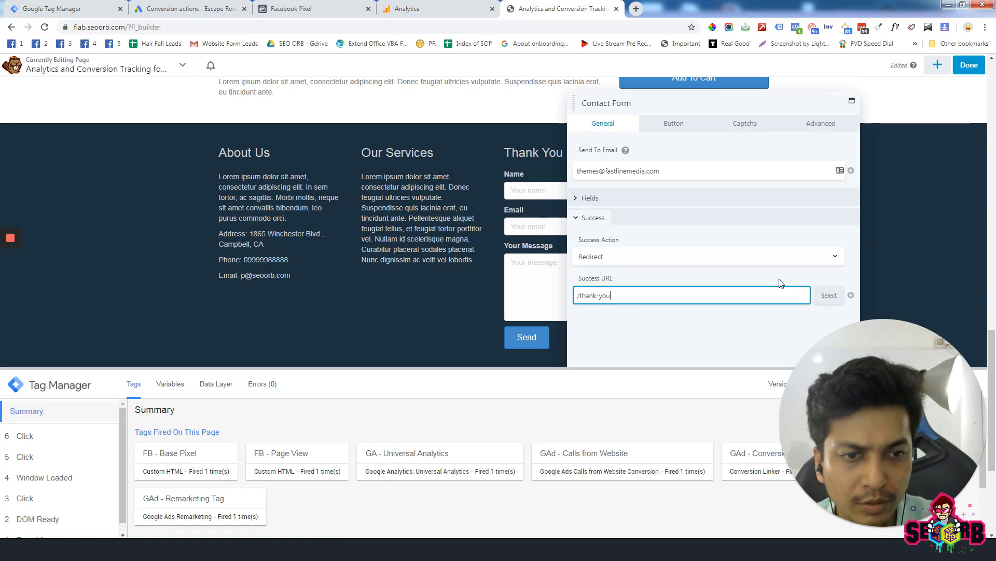
{"action": "left_click_drag", "start_coordinate": [893, 357], "coordinate": [893, 157]}
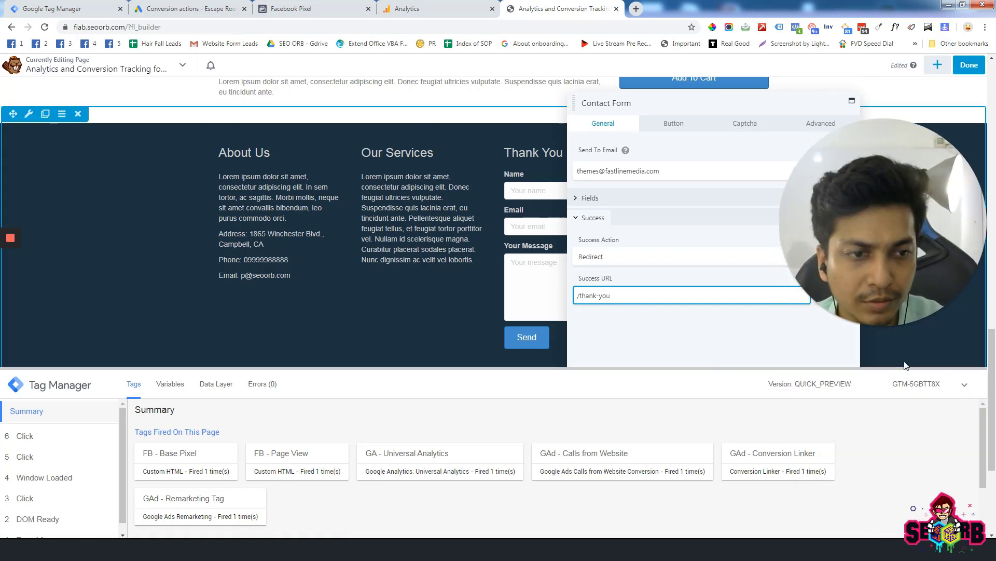
{"action": "left_click", "coordinate": [963, 386]}
{"action": "left_click", "coordinate": [653, 497]}
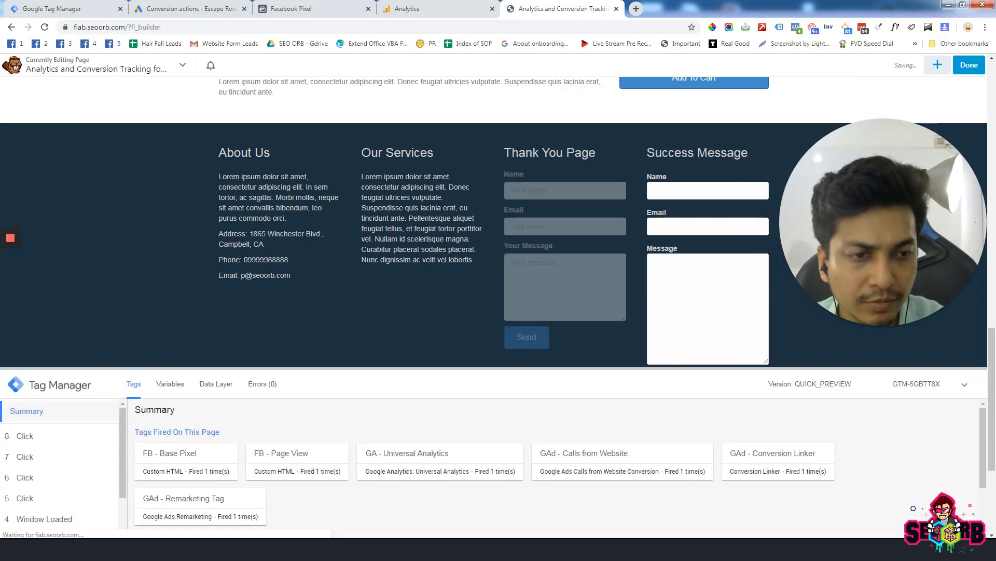
Finish editing the demo page and publish the changes.
{"action": "left_click", "coordinate": [974, 66]}
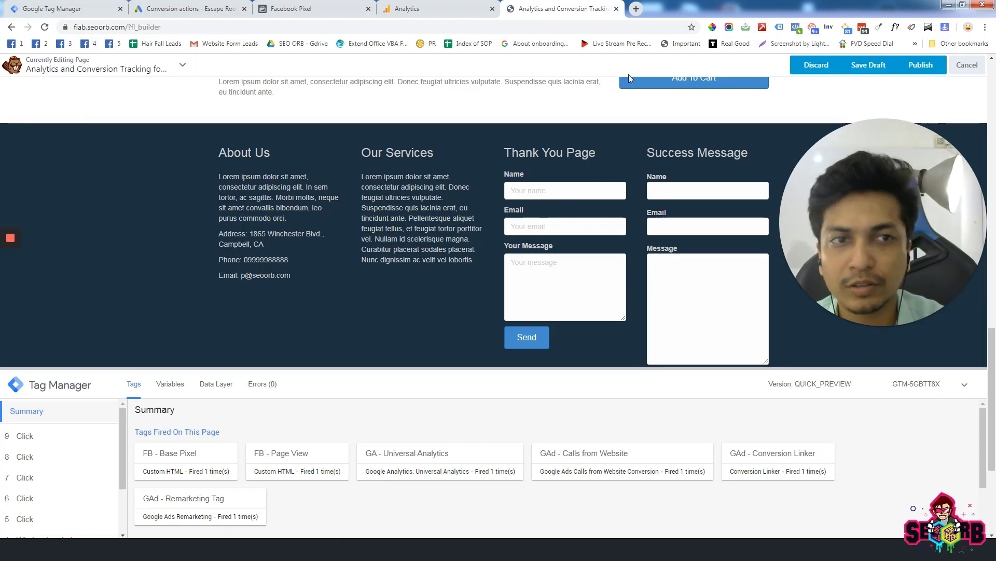
{"action": "left_click", "coordinate": [920, 65]}
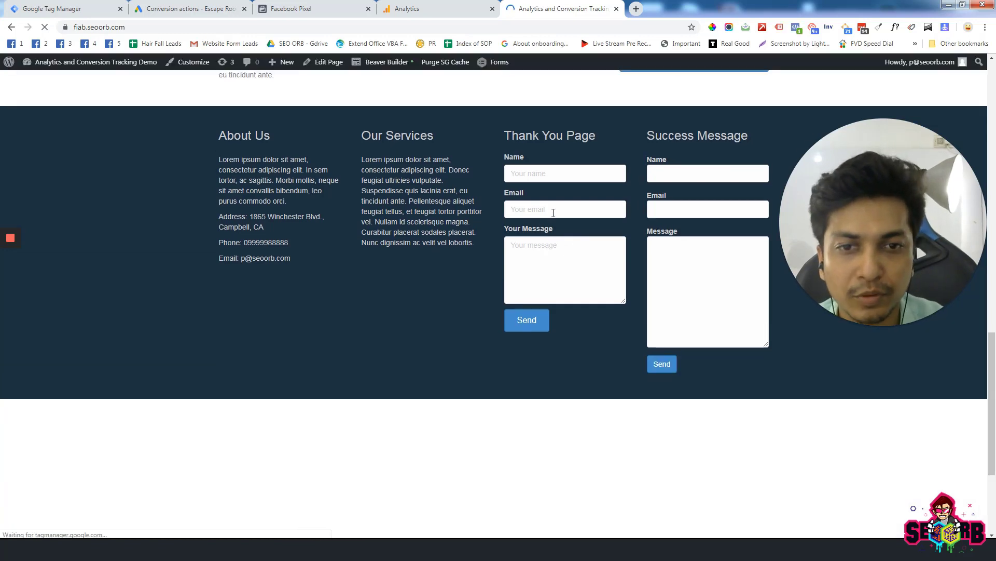
{"action": "left_click", "coordinate": [550, 181]}
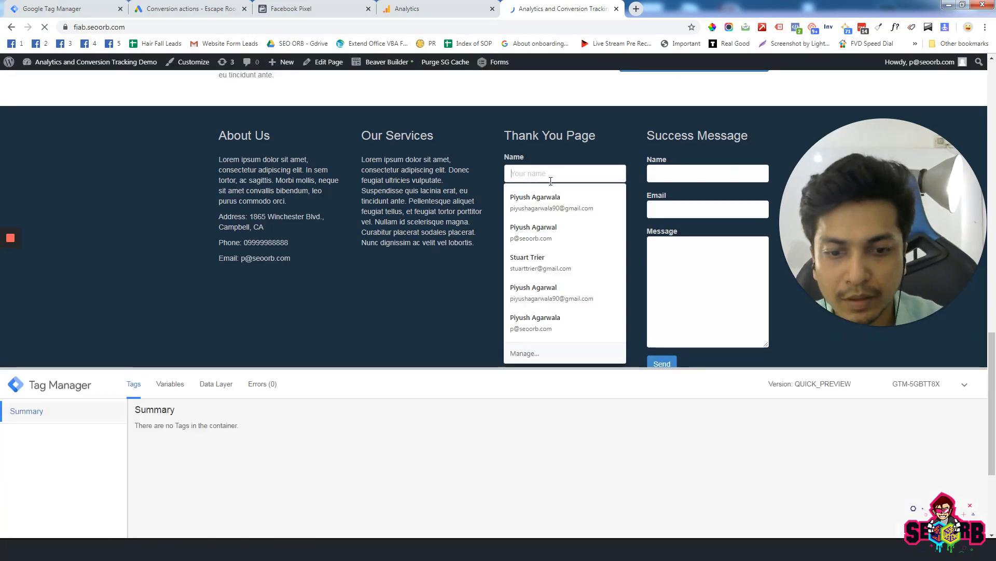
{"action": "type", "text": "Piyus"}
{"action": "left_click", "coordinate": [551, 181]}
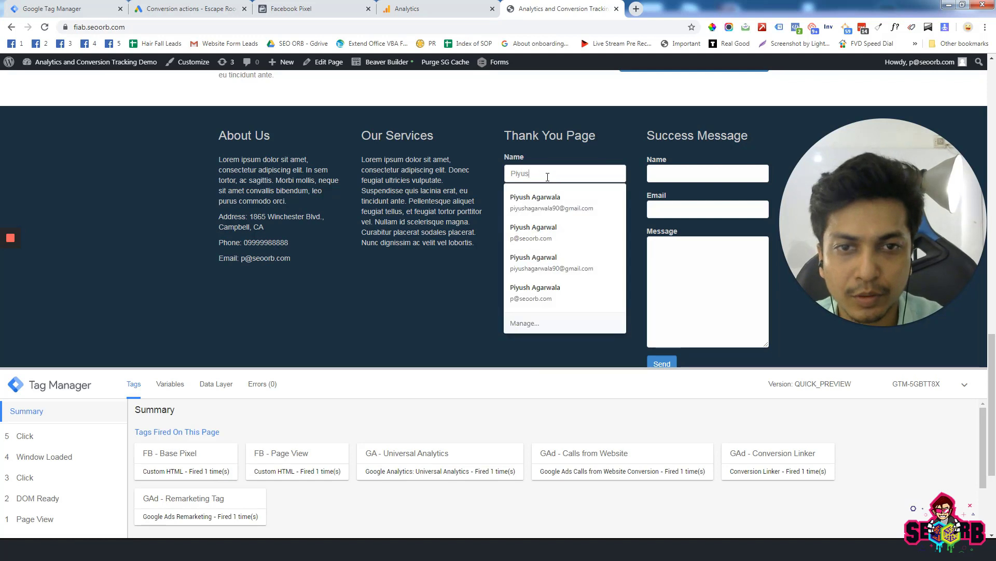
{"action": "left_click", "coordinate": [550, 198]}
{"action": "left_click", "coordinate": [550, 249]}
{"action": "type", "text": "Test ew"}
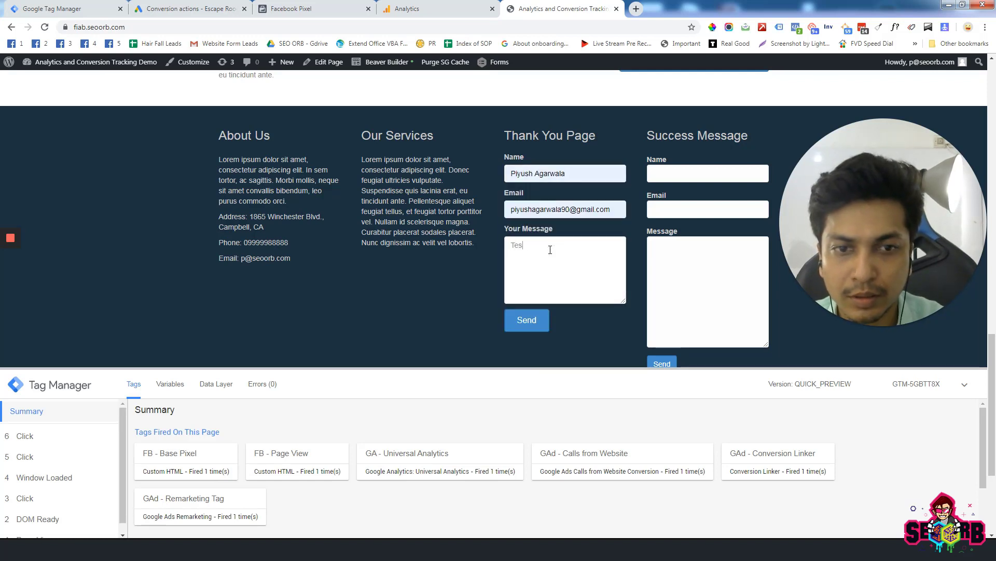
{"action": "key", "text": "BackSpace"}
{"action": "key", "text": "BackSpace"}
{"action": "type", "text": "Test"}
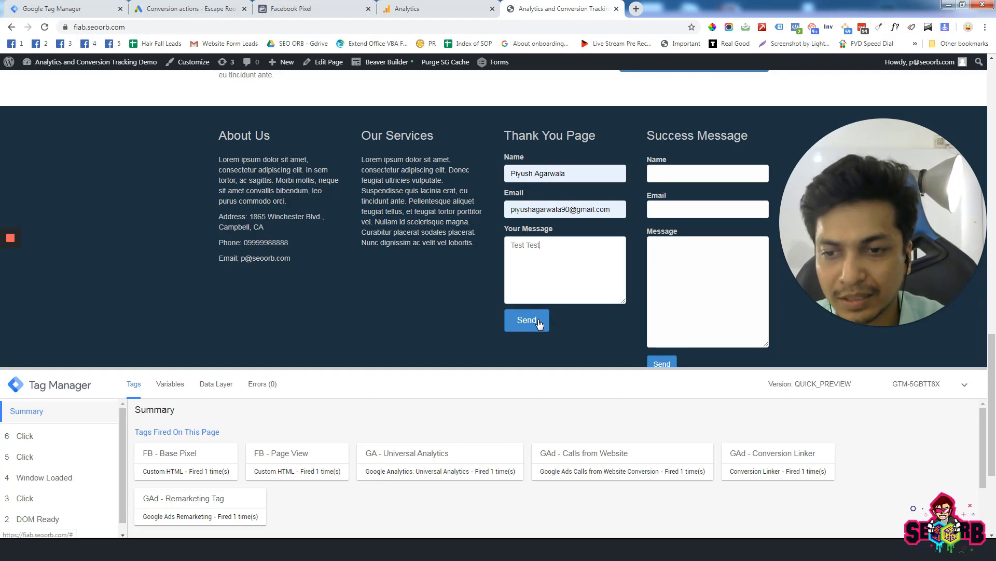
Close the Order Confirmation Page trigger in Google Tag Manager and reload the demo site in preview mode.
{"action": "left_click", "coordinate": [99, 9]}
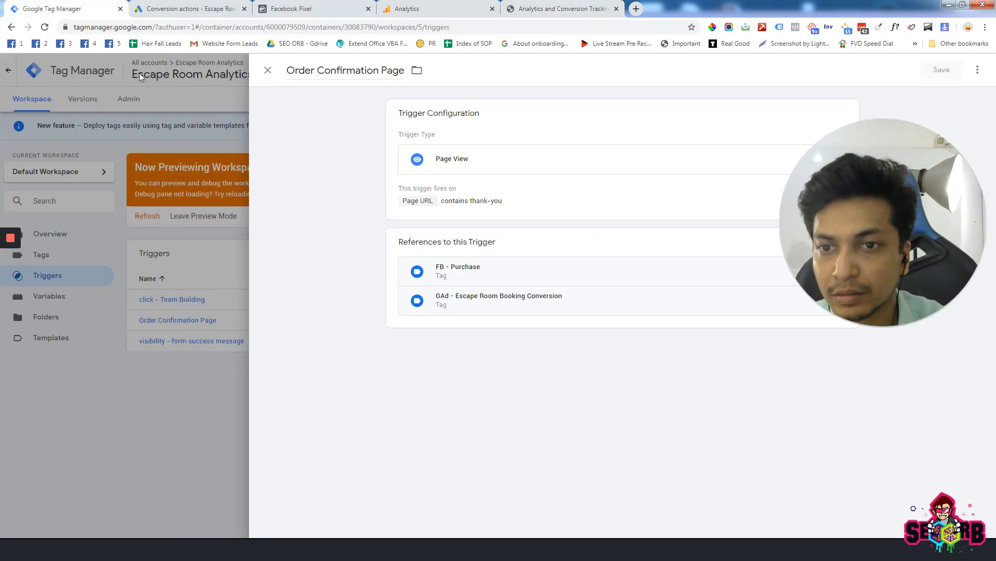
{"action": "left_click", "coordinate": [267, 71]}
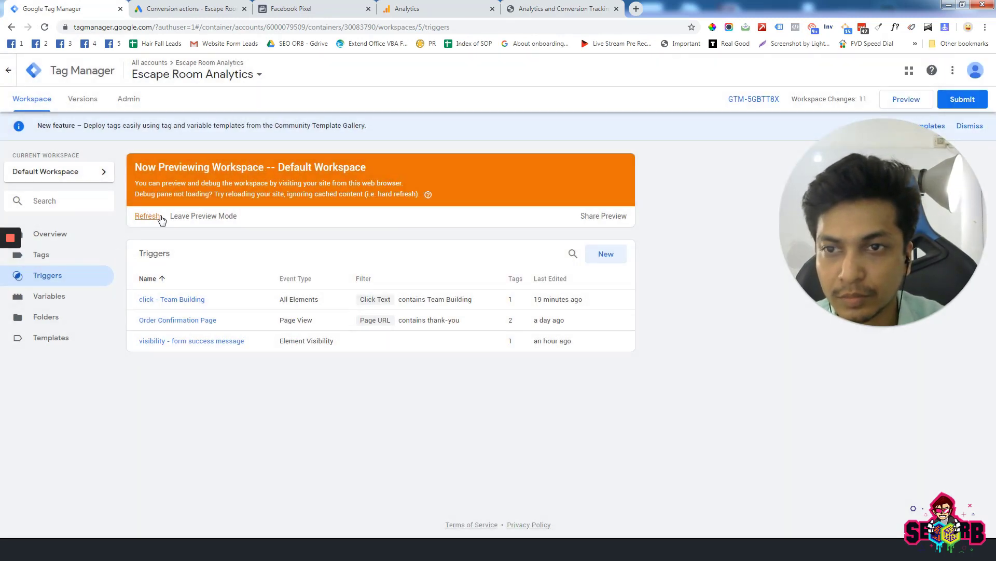
{"action": "left_click", "coordinate": [432, 10]}
{"action": "left_click", "coordinate": [556, 8]}
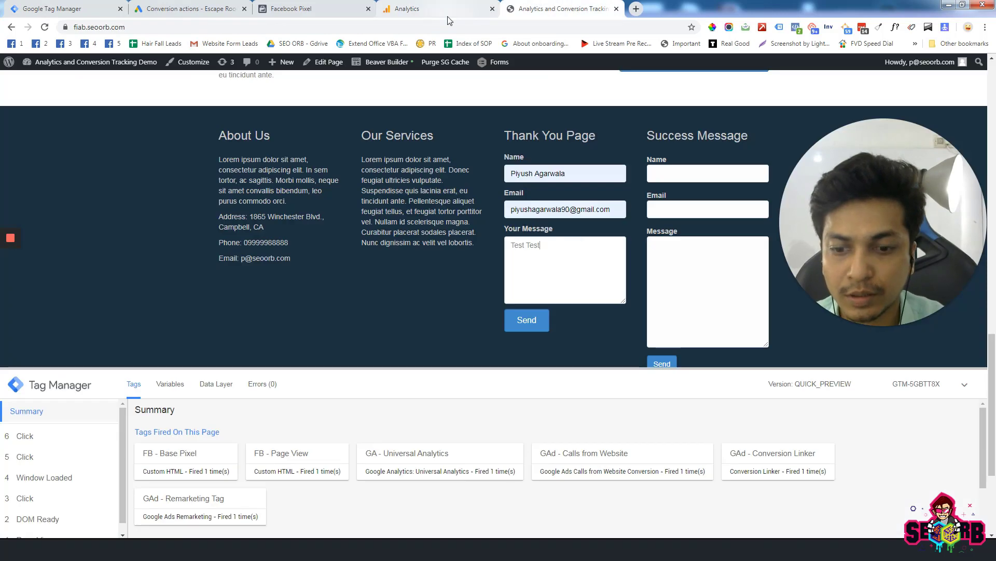
{"action": "key", "text": "F5"}
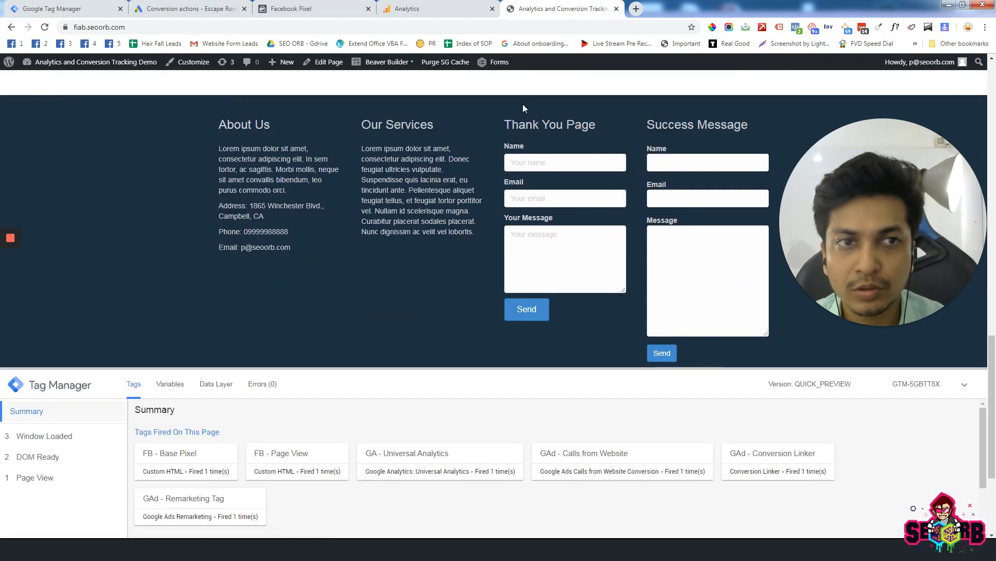
Inspect the PageView and Microdata event details for the demo page with Facebook Pixel Helper.
{"action": "left_click", "coordinate": [796, 27]}
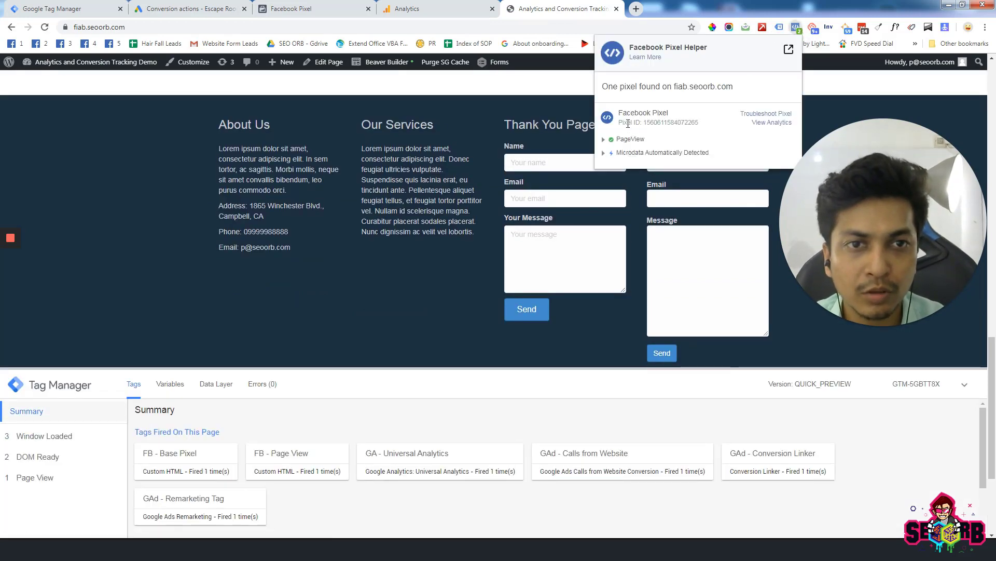
{"action": "left_click", "coordinate": [606, 140]}
{"action": "left_click", "coordinate": [606, 141]}
{"action": "left_click", "coordinate": [607, 154]}
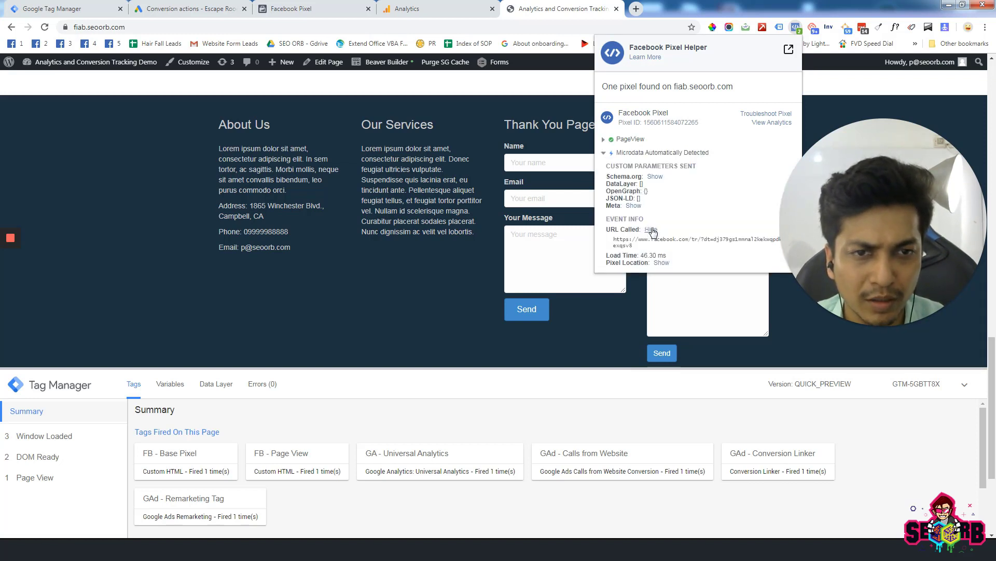
{"action": "left_click", "coordinate": [575, 89]}
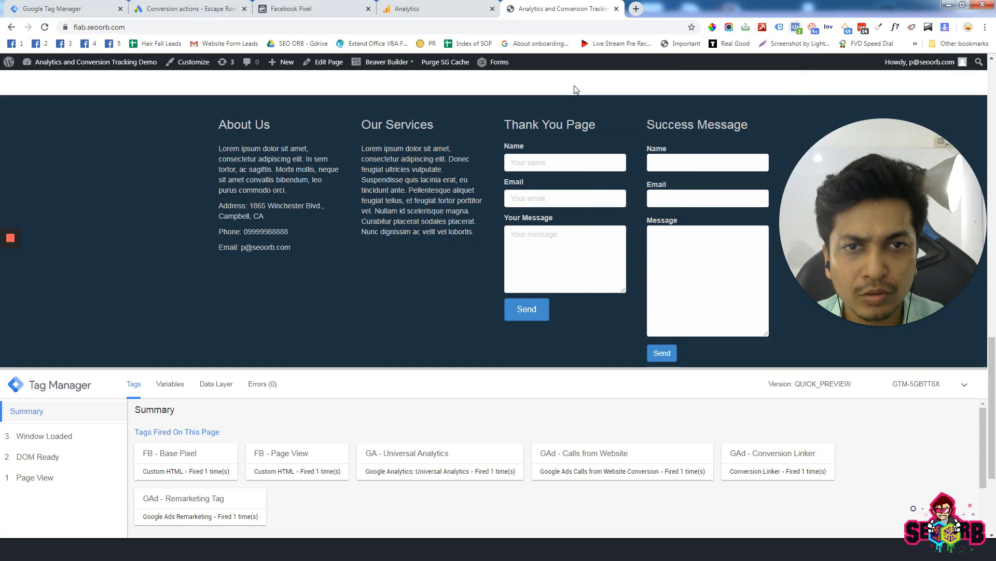
Fill in the Thank You Page form with the saved contact name and email plus a test message, and submit it.
{"action": "left_click", "coordinate": [547, 163]}
{"action": "left_click", "coordinate": [547, 183]}
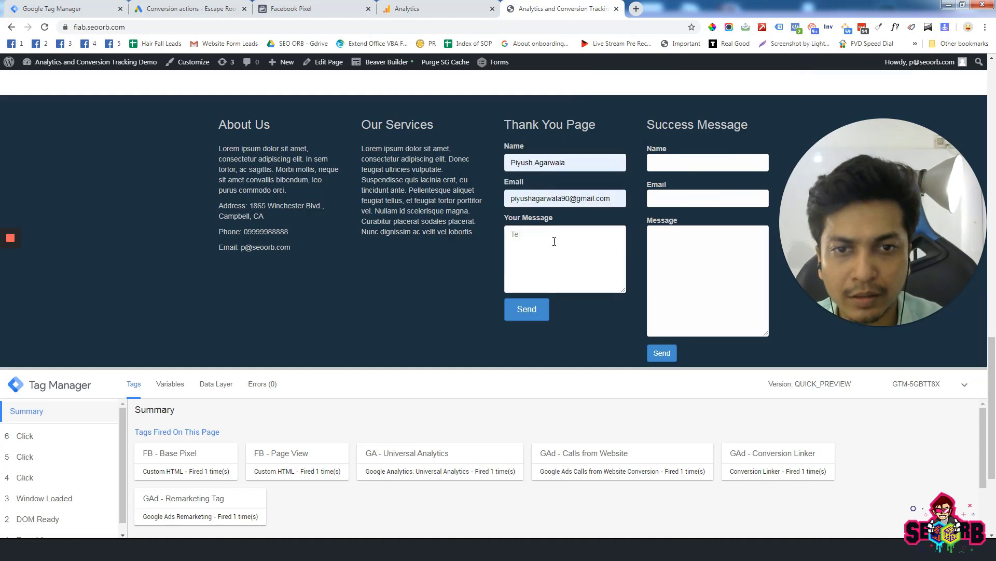
{"action": "left_click", "coordinate": [532, 315]}
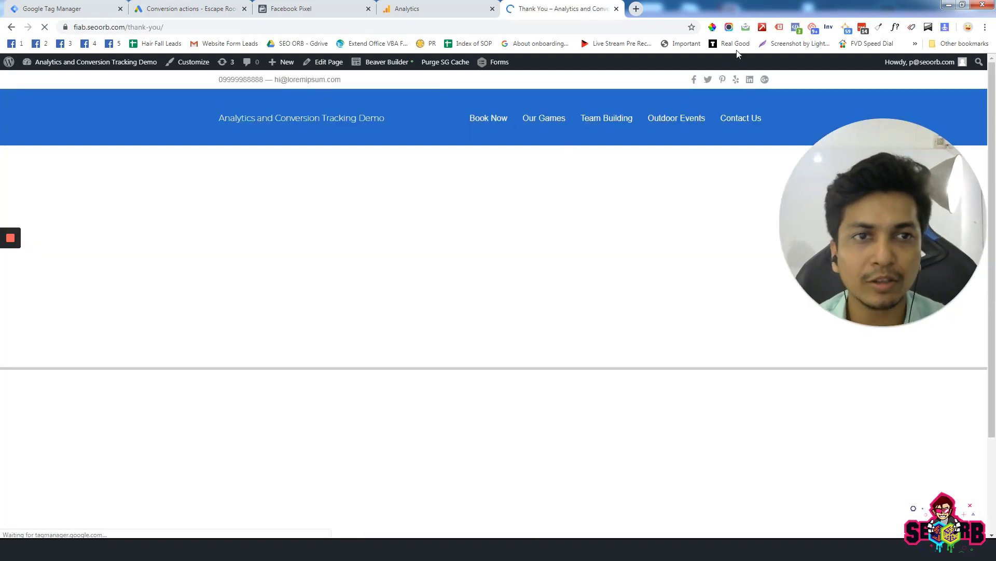
Check the Purchase event's details on the thank-you page with Facebook Pixel Helper.
{"action": "left_click", "coordinate": [796, 27]}
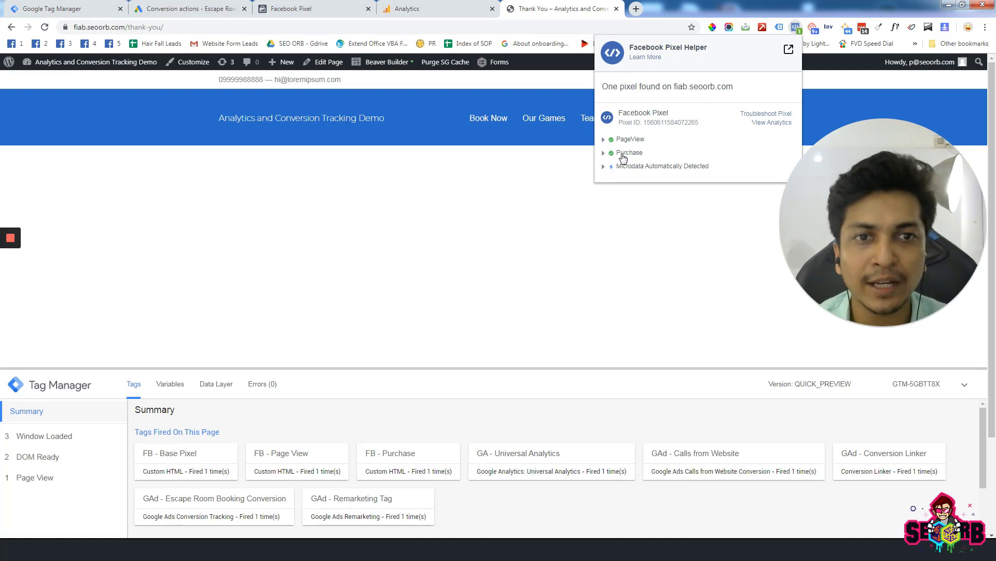
{"action": "left_click", "coordinate": [623, 153]}
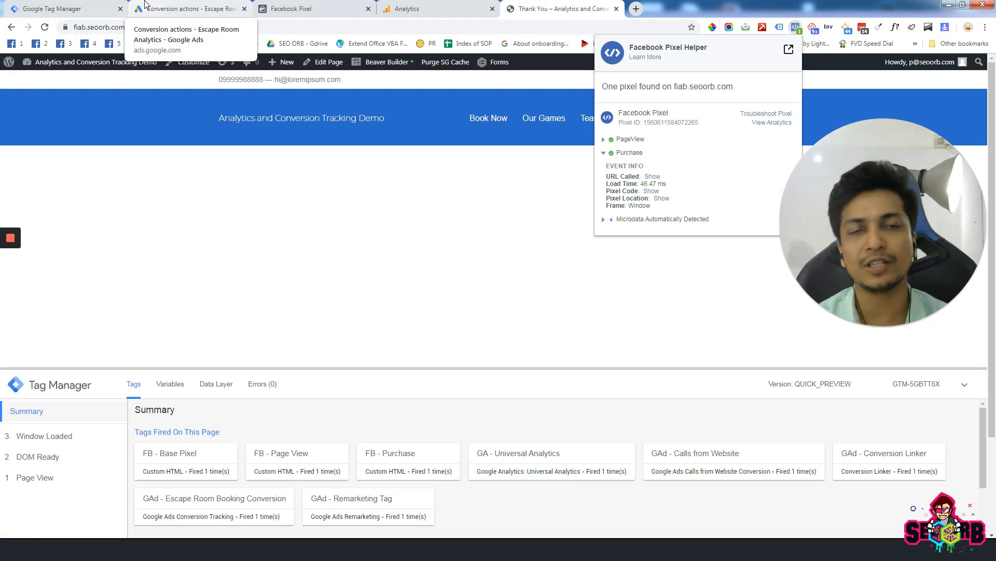
{"action": "left_click", "coordinate": [464, 143]}
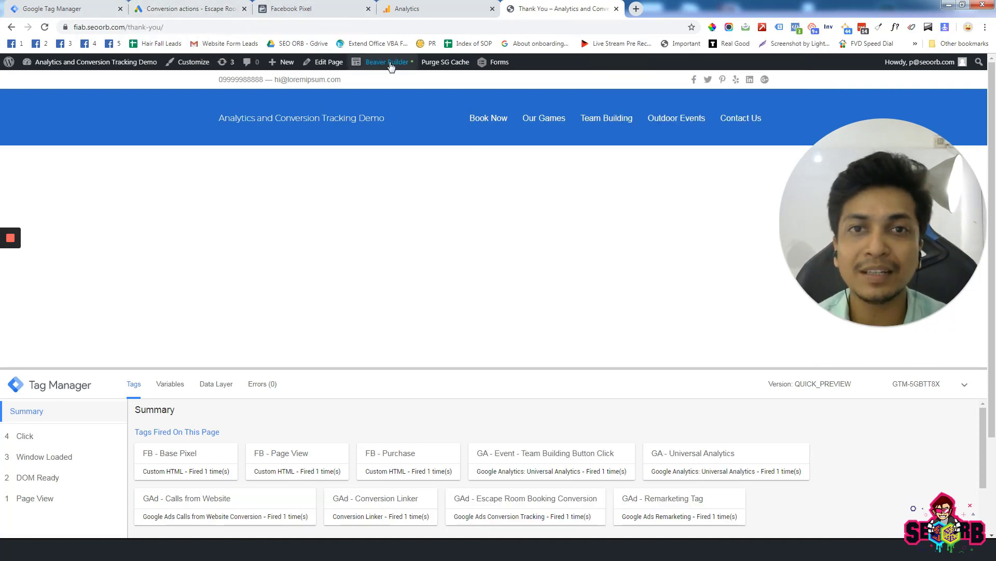
Go back to the demo page, switch to Facebook Events Manager and close the Purchase event code instructions.
{"action": "left_click", "coordinate": [11, 27]}
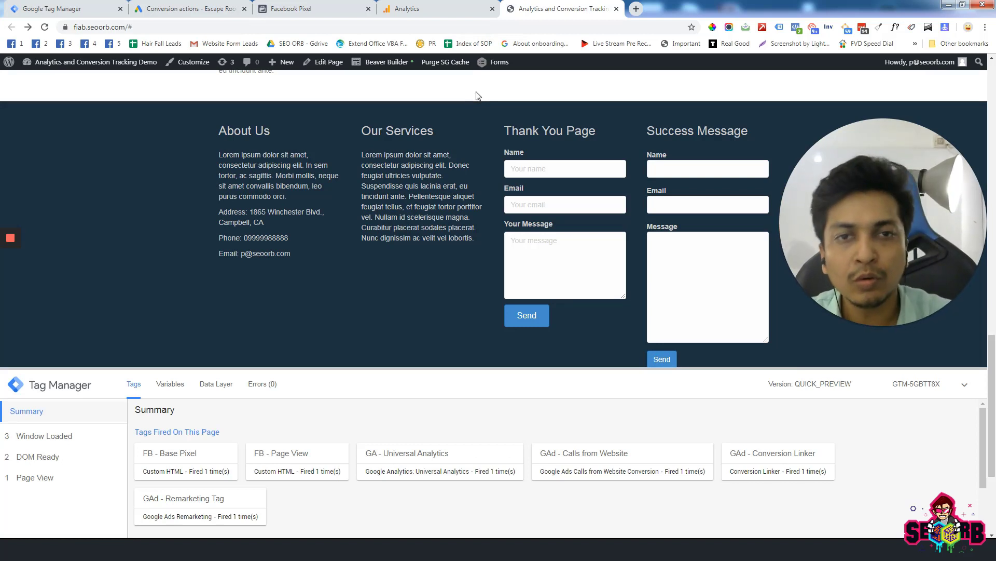
{"action": "left_click", "coordinate": [51, 5]}
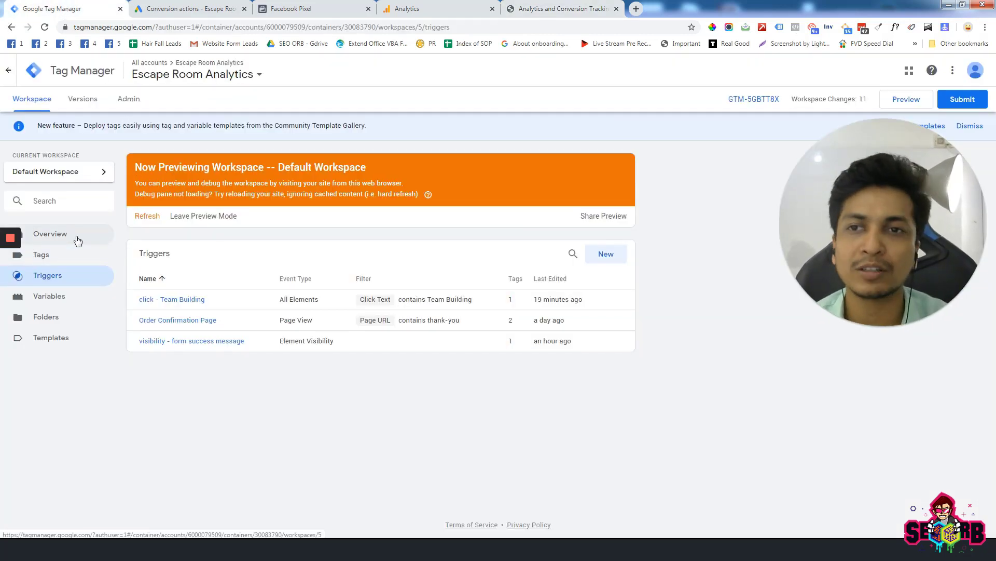
{"action": "left_click", "coordinate": [292, 9]}
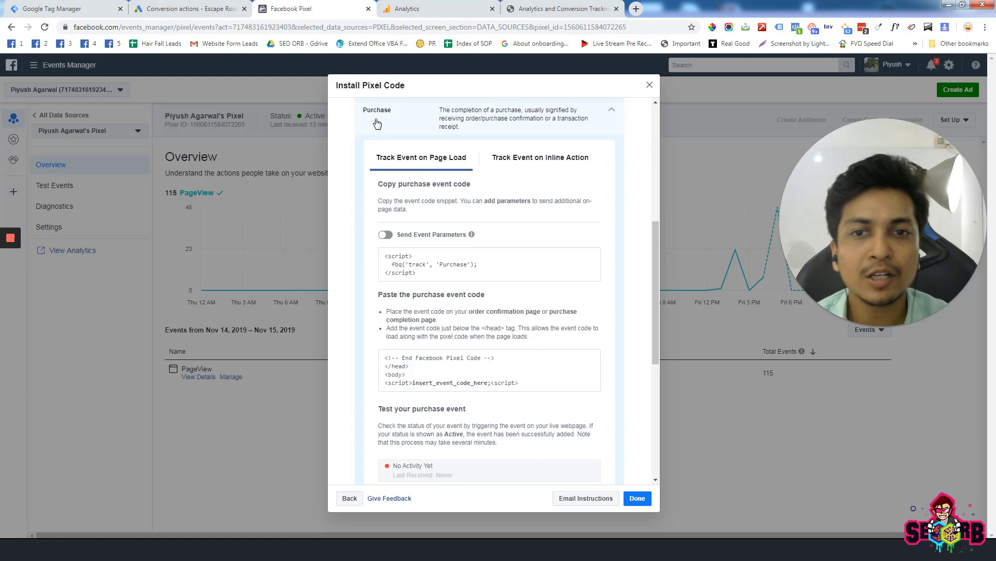
{"action": "left_click", "coordinate": [482, 282]}
{"action": "scroll", "coordinate": [519, 363], "scroll_direction": "down", "scroll_amount": 4}
{"action": "left_click", "coordinate": [638, 498]}
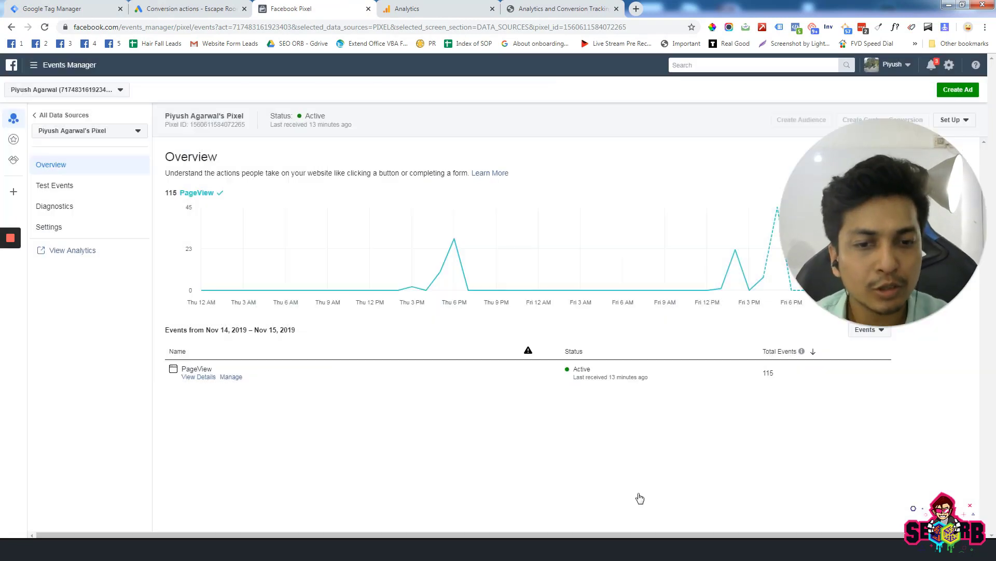
Start setting up new events for the pixel and open the list for manually adding event code.
{"action": "left_click_drag", "start_coordinate": [946, 240], "coordinate": [947, 445]}
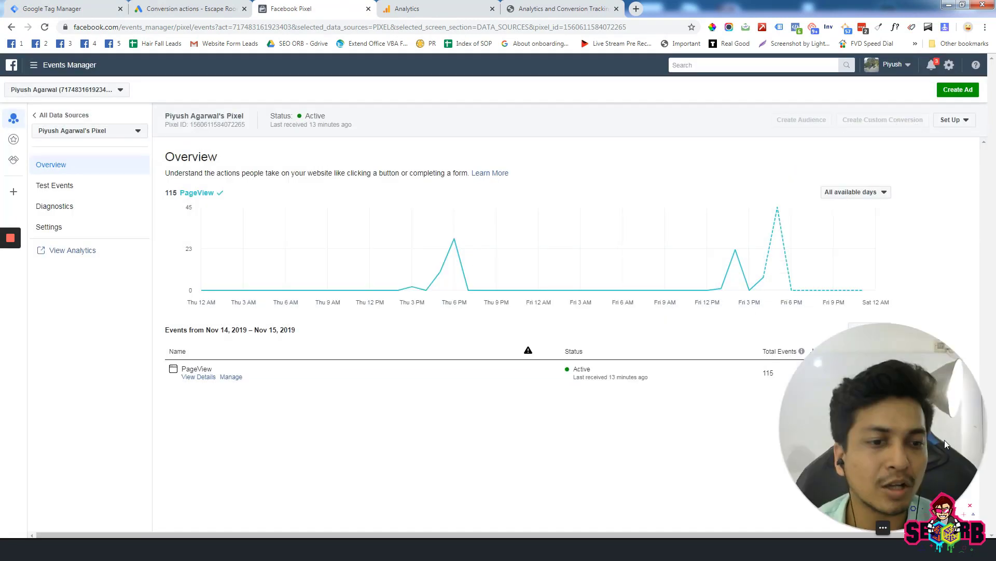
{"action": "left_click", "coordinate": [952, 120]}
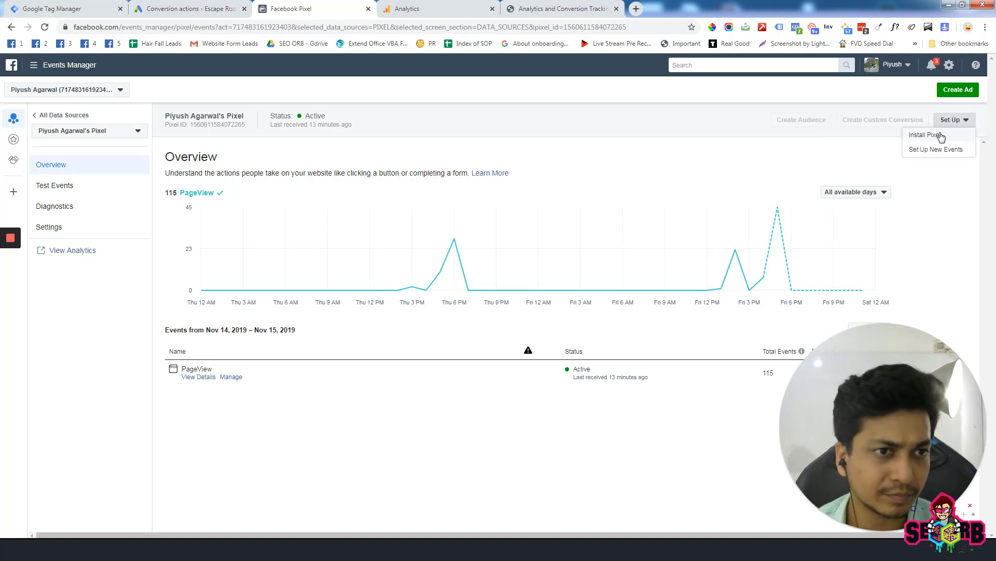
{"action": "left_click", "coordinate": [936, 151]}
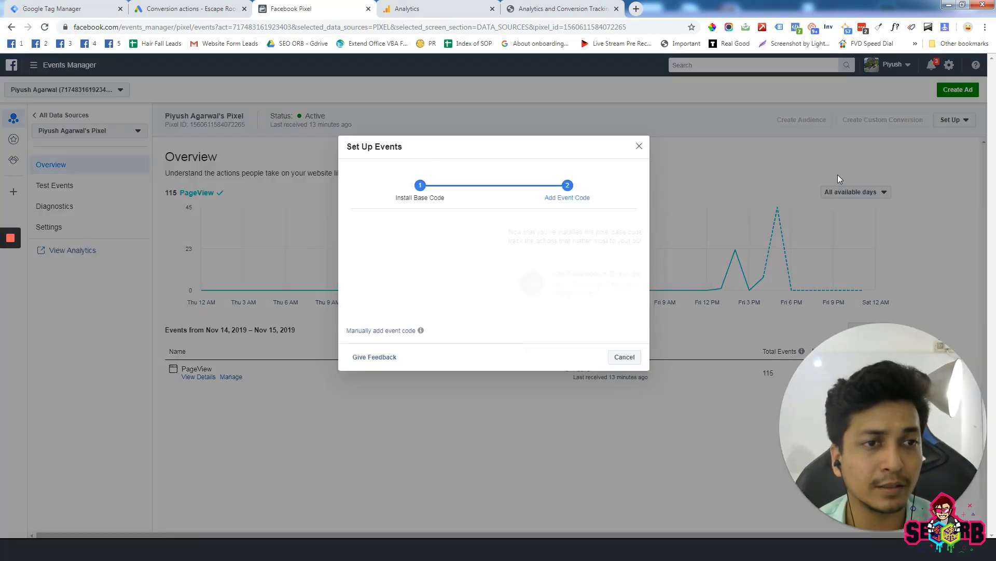
{"action": "left_click", "coordinate": [391, 332]}
{"action": "scroll", "coordinate": [490, 257], "scroll_direction": "down", "scroll_amount": 3}
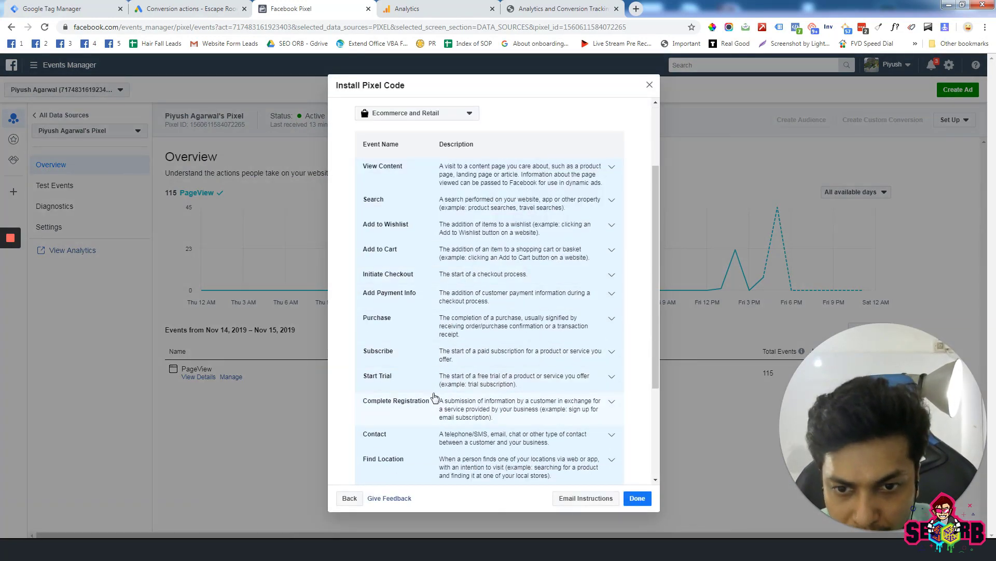
{"action": "scroll", "coordinate": [434, 199], "scroll_direction": "up", "scroll_amount": 1}
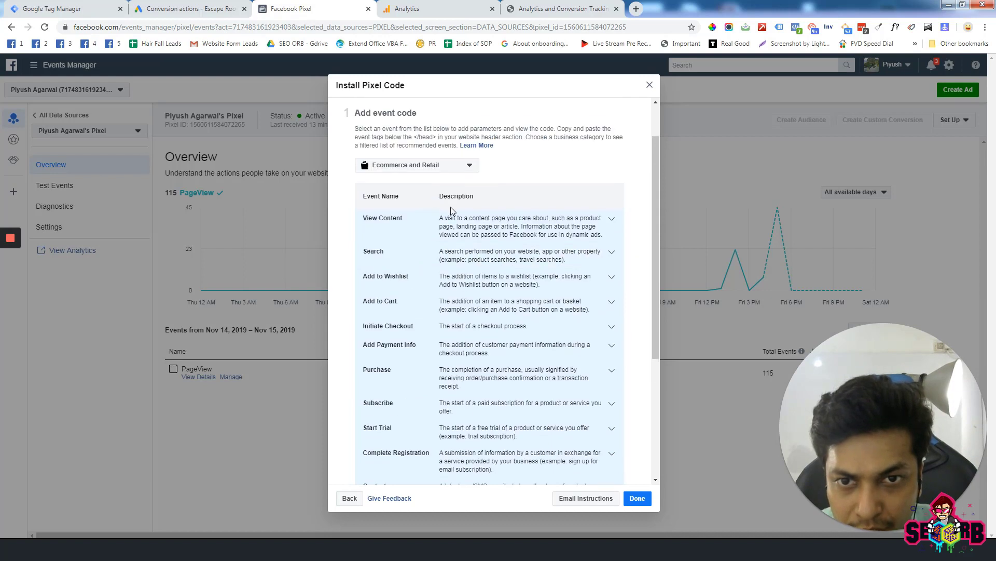
Change the business category for the event list to Other Business Category.
{"action": "left_click", "coordinate": [446, 164]}
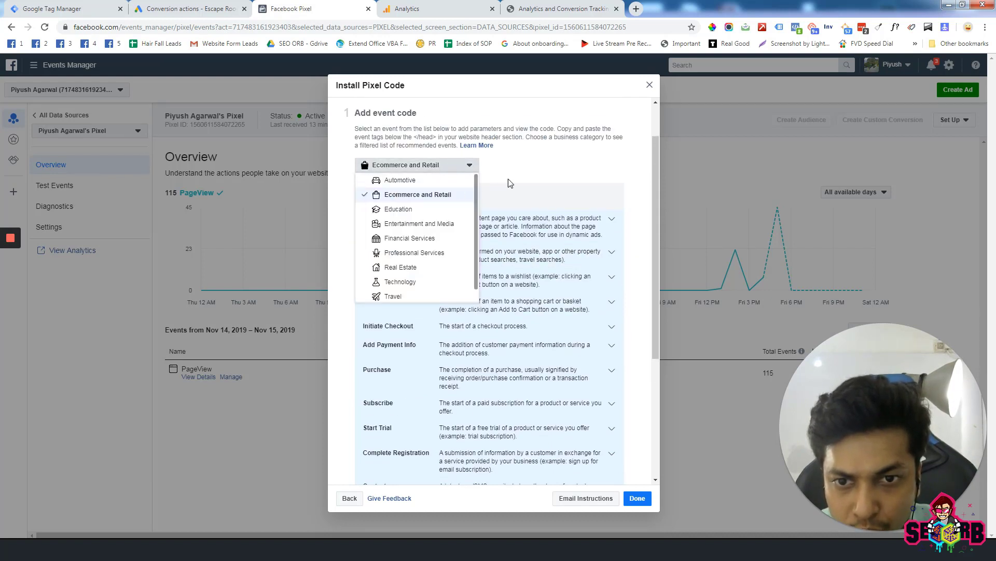
{"action": "scroll", "coordinate": [451, 214], "scroll_direction": "down", "scroll_amount": 1}
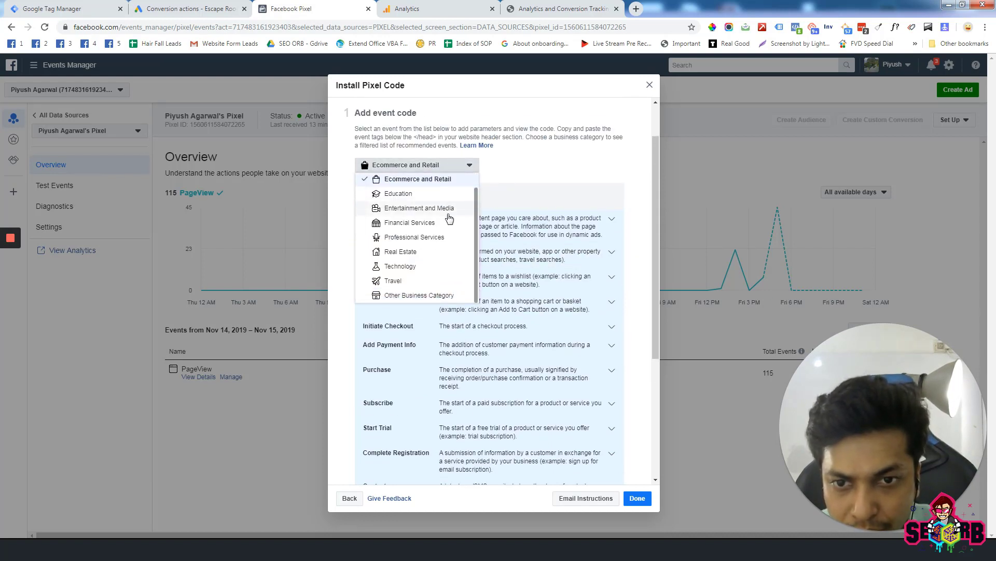
{"action": "left_click", "coordinate": [441, 295]}
{"action": "scroll", "coordinate": [452, 275], "scroll_direction": "down", "scroll_amount": 1}
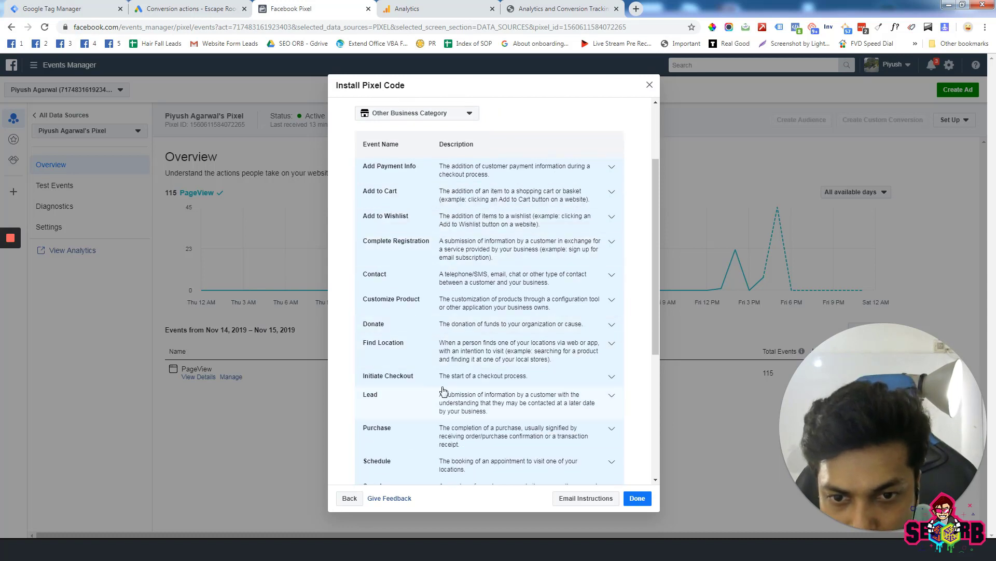
Expand the Lead event, turn off Send Event Parameters and copy its page-load event code.
{"action": "left_click", "coordinate": [475, 401]}
{"action": "scroll", "coordinate": [456, 373], "scroll_direction": "down", "scroll_amount": 3}
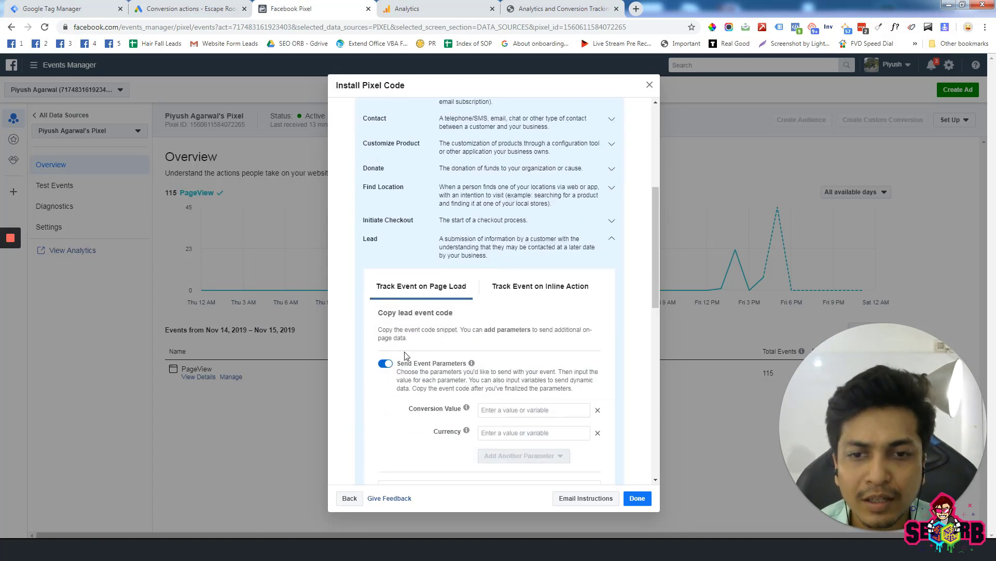
{"action": "scroll", "coordinate": [386, 369], "scroll_direction": "down", "scroll_amount": 2}
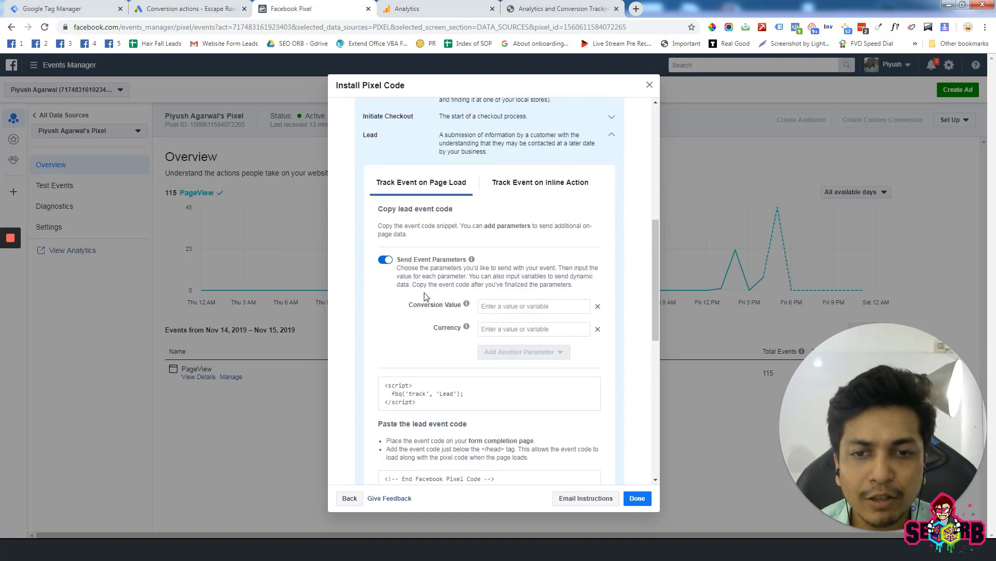
{"action": "left_click", "coordinate": [385, 260]}
{"action": "mouse_move", "coordinate": [434, 293]}
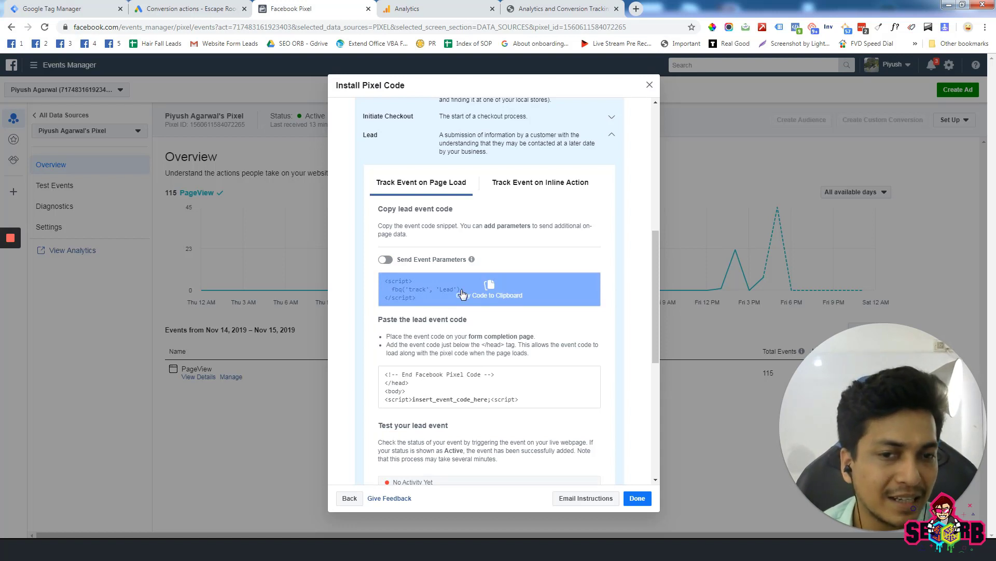
{"action": "left_click", "coordinate": [463, 295]}
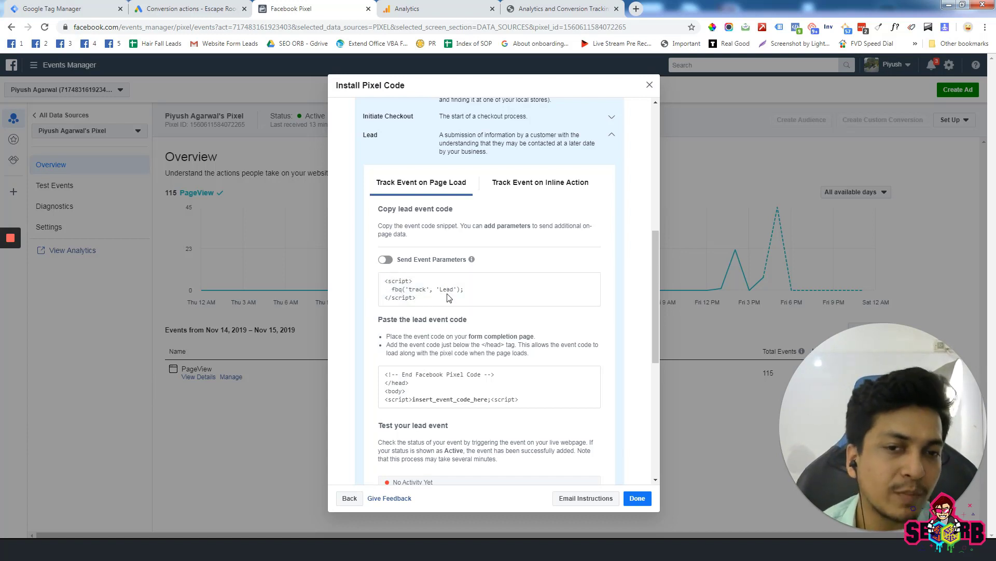
Return to Google Tag Manager and review the FB - Purchase tag's HTML code and firing trigger.
{"action": "left_click", "coordinate": [68, 8]}
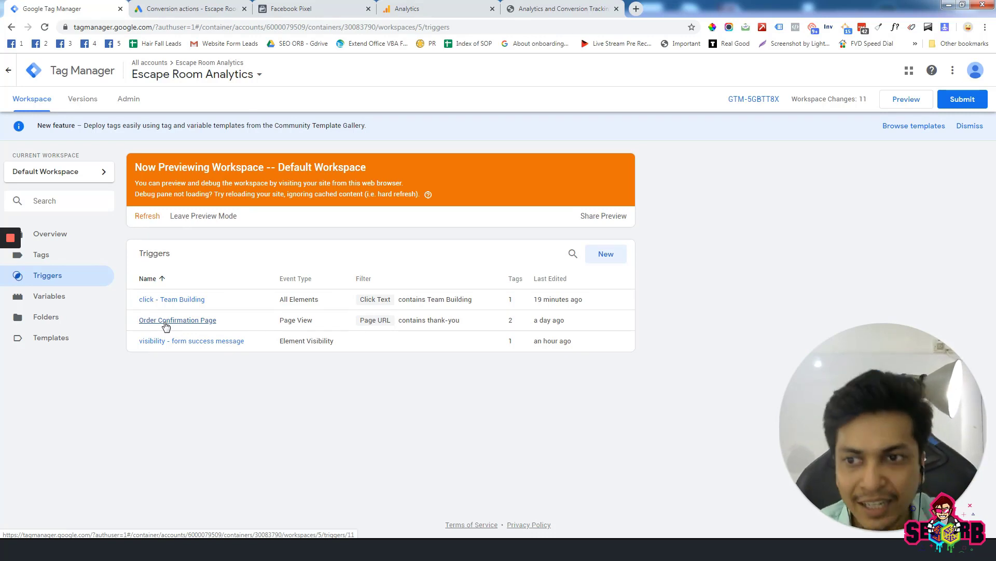
{"action": "left_click", "coordinate": [48, 262]}
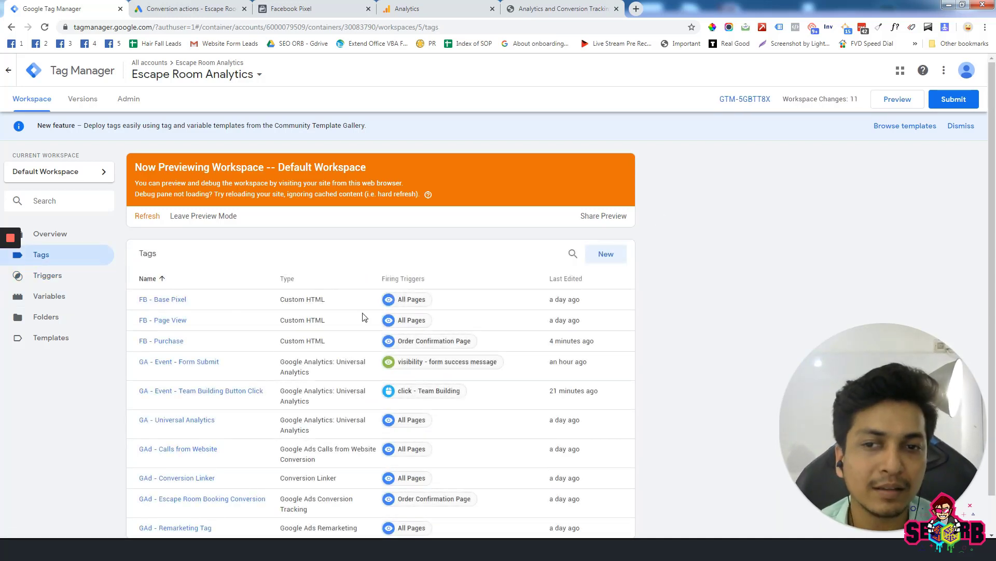
{"action": "scroll", "coordinate": [196, 327], "scroll_direction": "down", "scroll_amount": 1}
{"action": "left_click", "coordinate": [173, 305]}
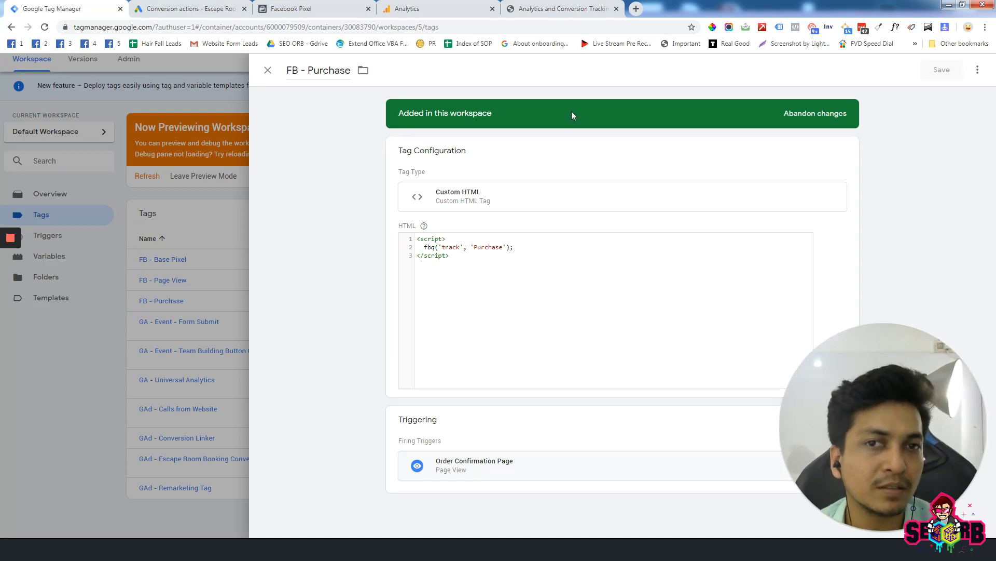
{"action": "left_click", "coordinate": [267, 70]}
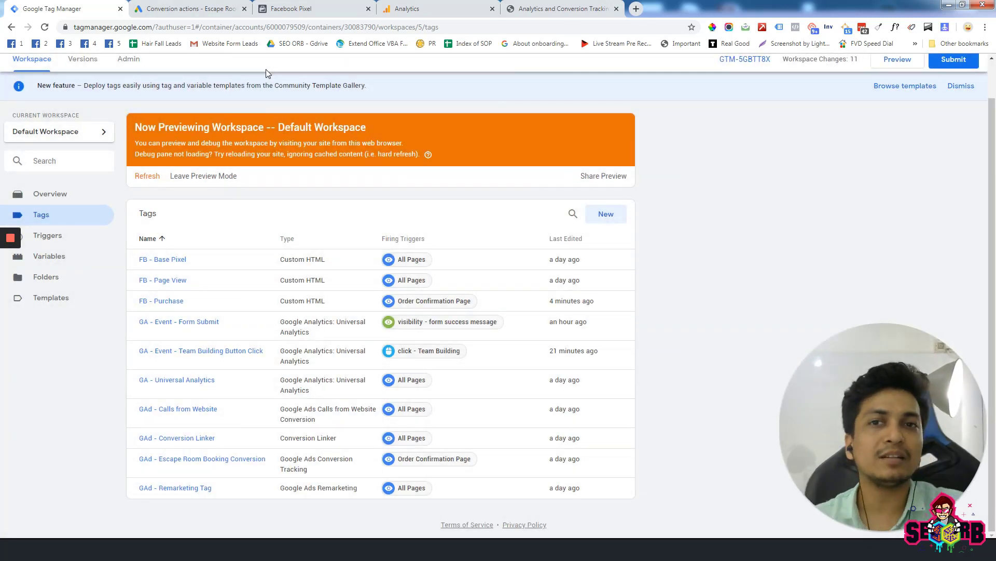